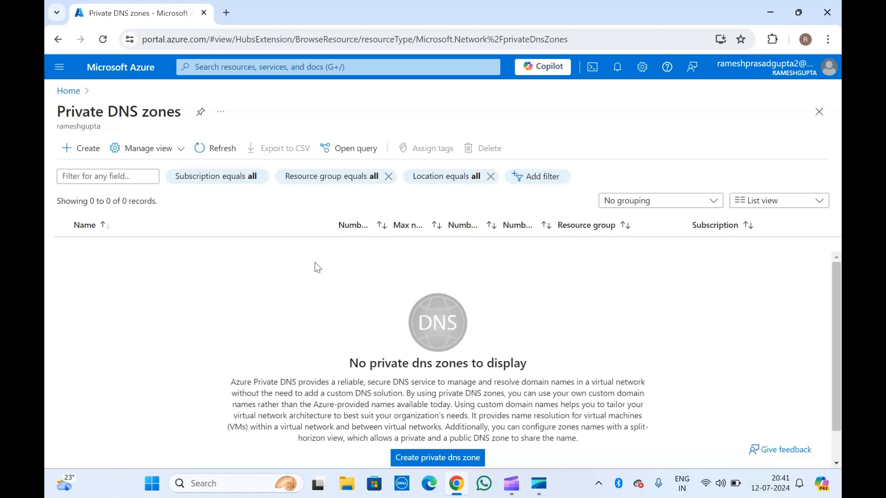
Return to the portal home page and reopen the Private DNS zones list to look it over.
scroll(318, 267, "down", 1)
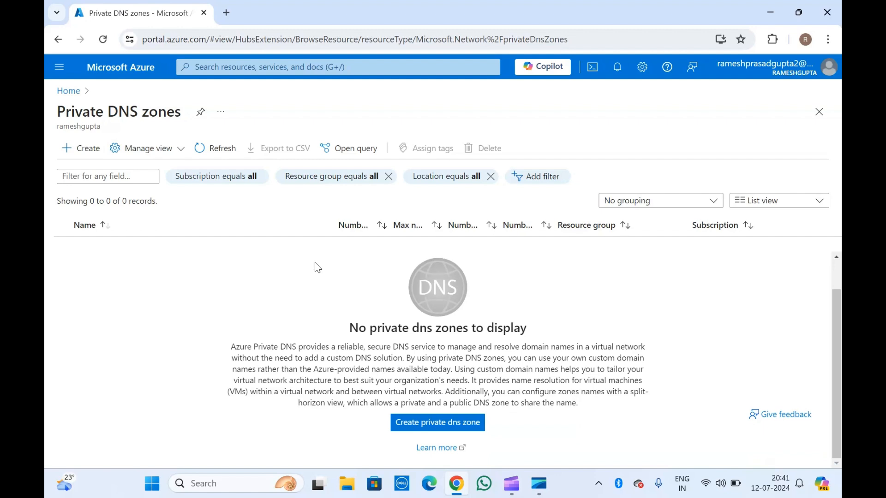
scroll(315, 264, "up", 1)
left_click(76, 90)
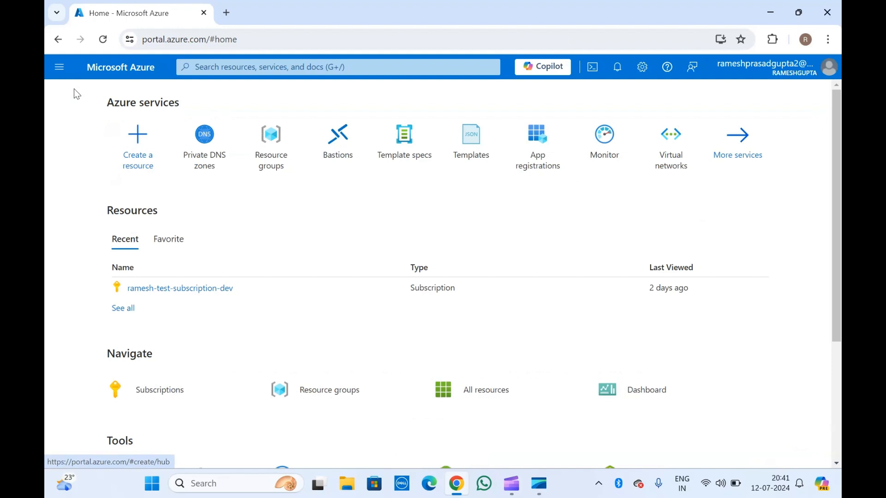
left_click(203, 140)
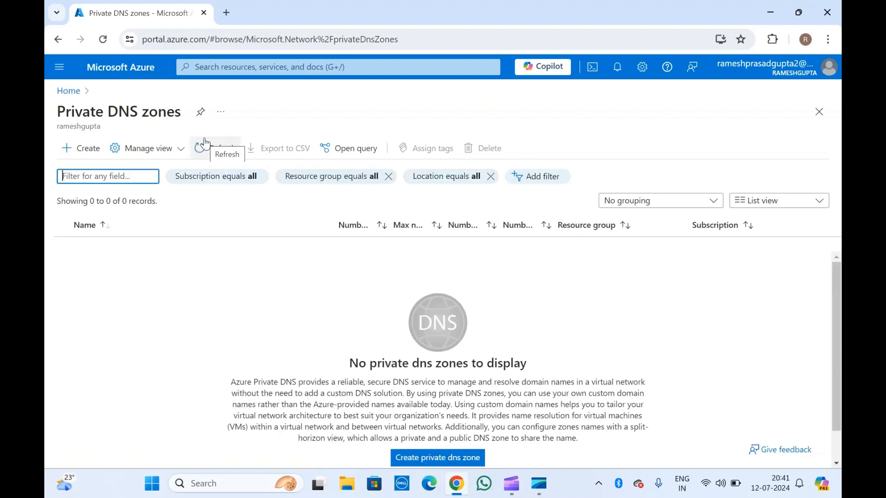
left_click(246, 247)
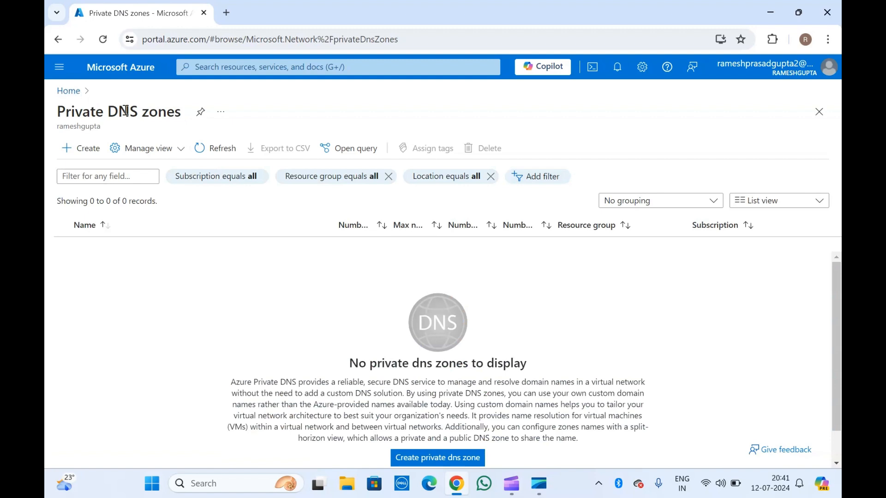
left_click(69, 91)
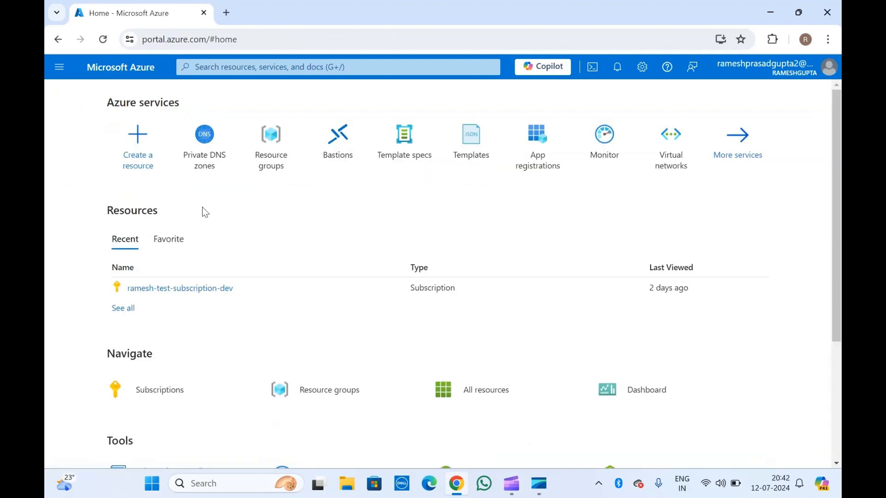
left_click(209, 155)
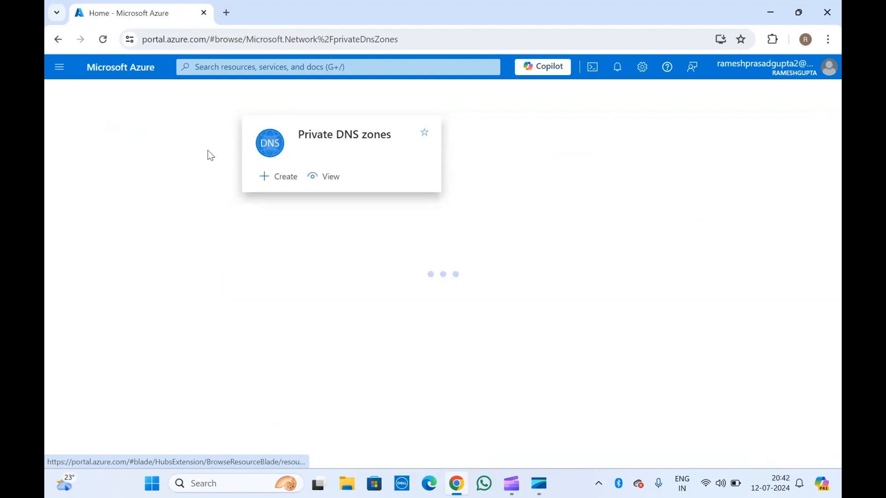
left_click(278, 64)
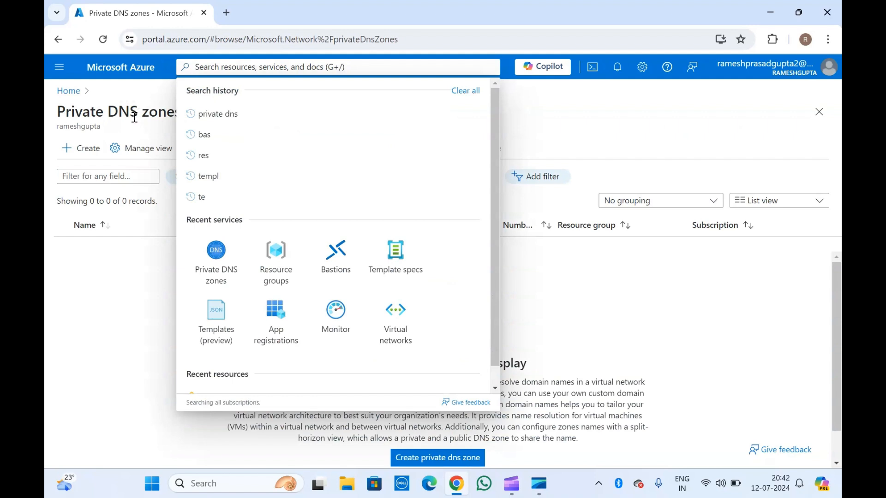
left_click(135, 116)
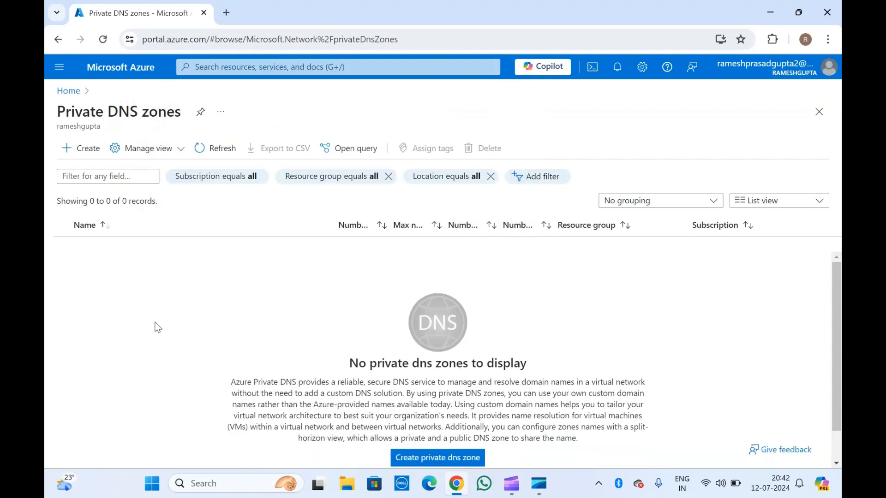
Start creating a private DNS zone and assign it to a new resource group named ado-01.
left_click(81, 148)
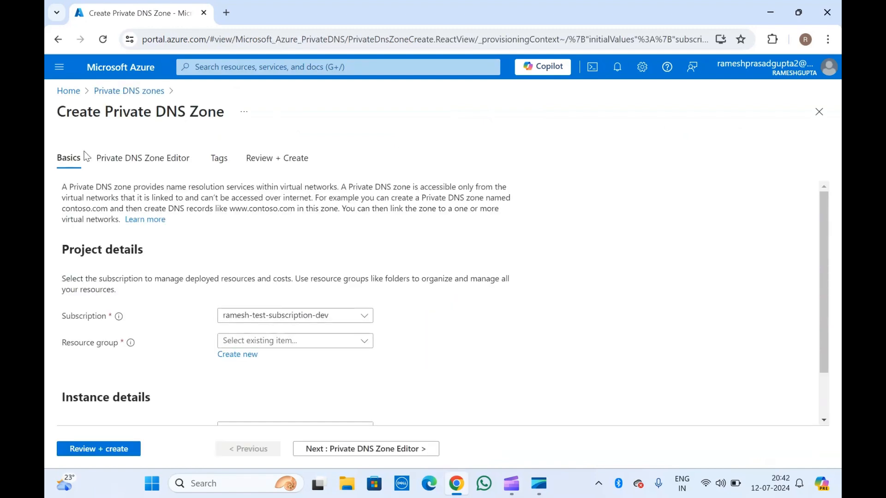
scroll(225, 301, "down", 2)
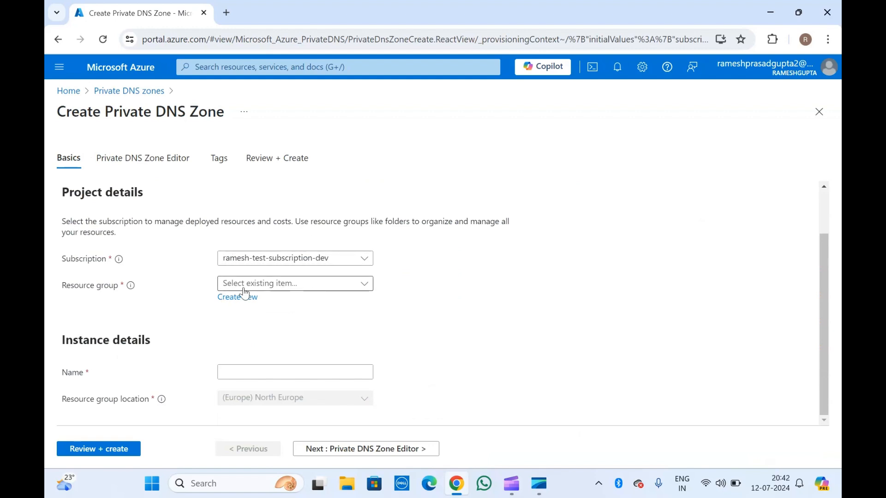
left_click(232, 302)
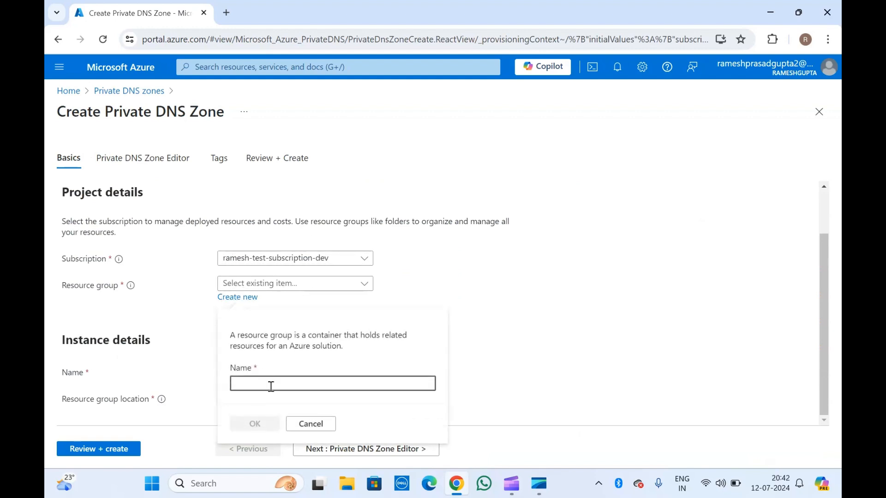
type("ad")
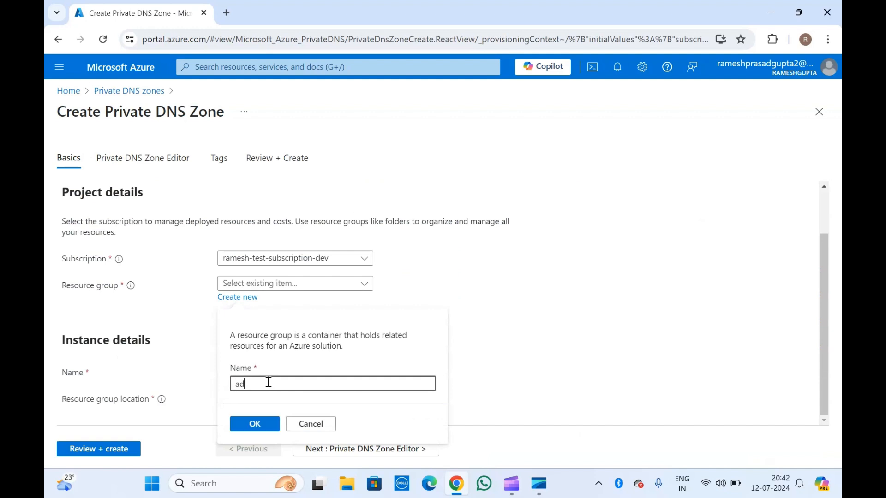
type("o-01")
left_click(256, 421)
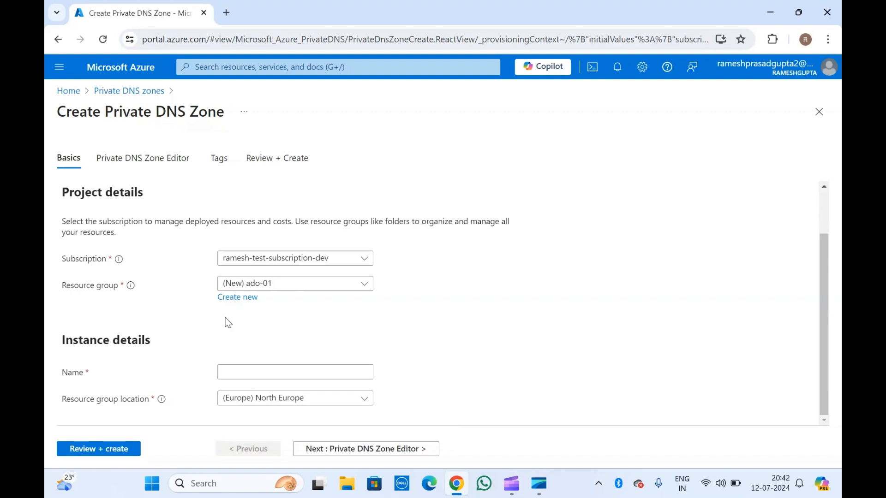
Enter the example address sonar.abcd.net in a new browser tab.
left_click(247, 371)
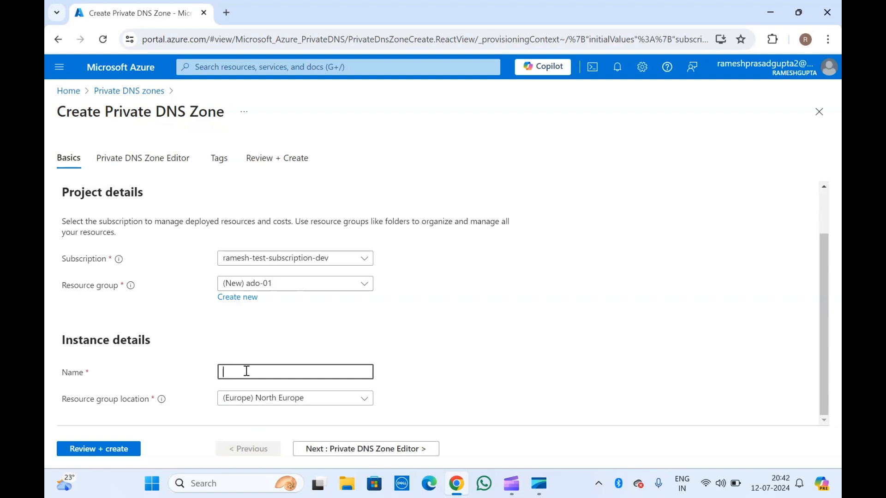
left_click(227, 11)
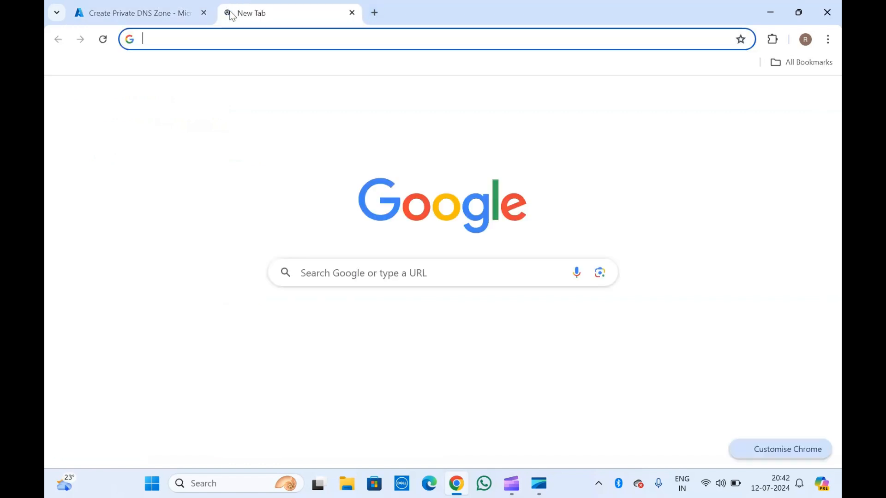
left_click(230, 37)
type("sonar")
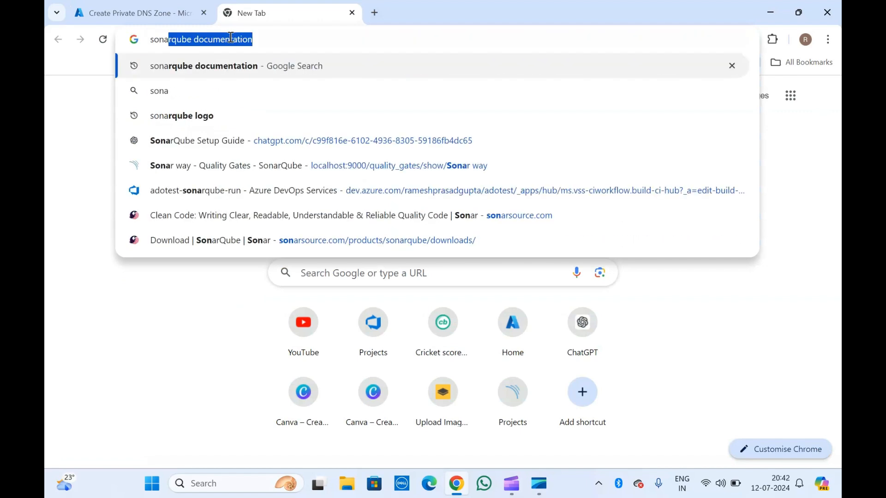
type(".")
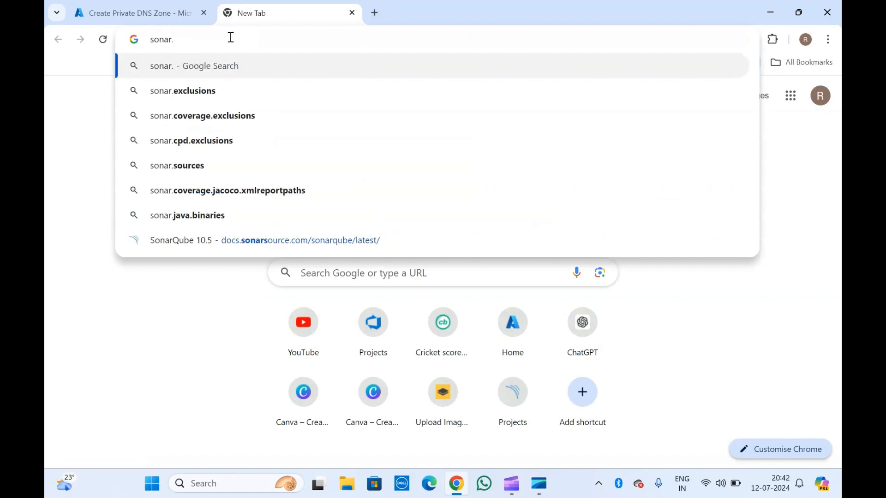
type("abcd")
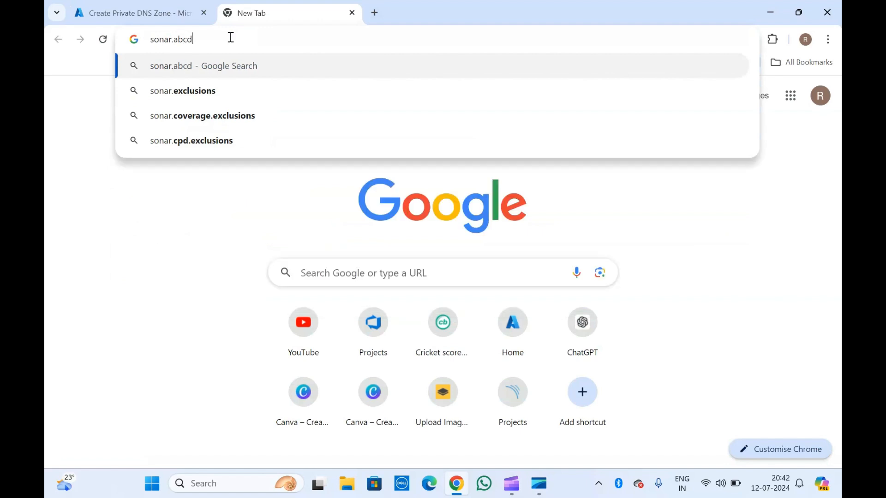
type(".net")
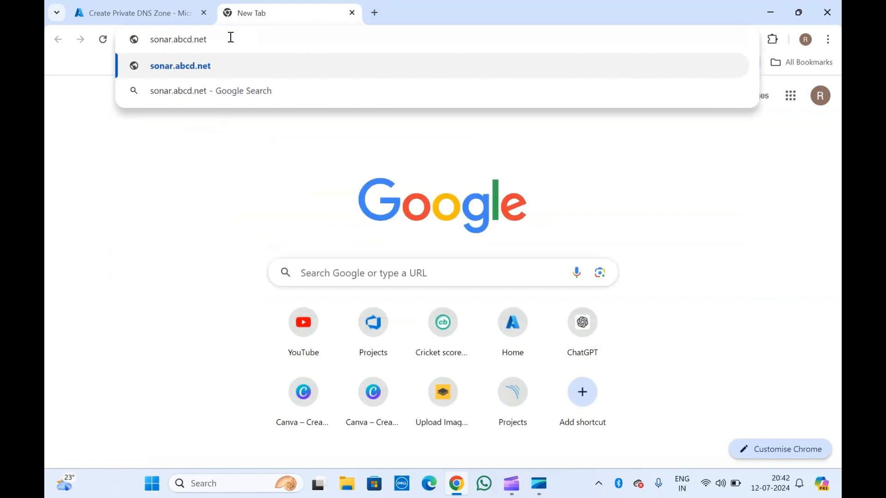
key("Return")
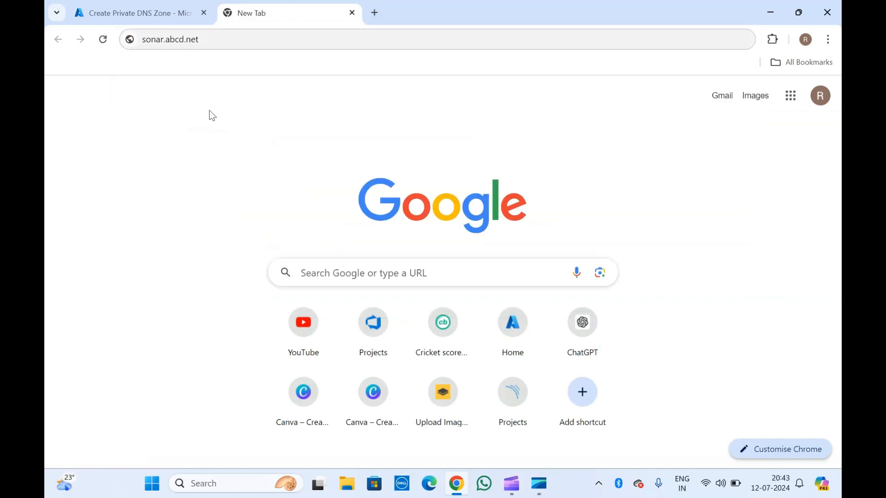
Copy the domain abcd.net from the example address and paste it as the private DNS zone's name.
left_click_drag(165, 39, 223, 39)
key("ctrl+c")
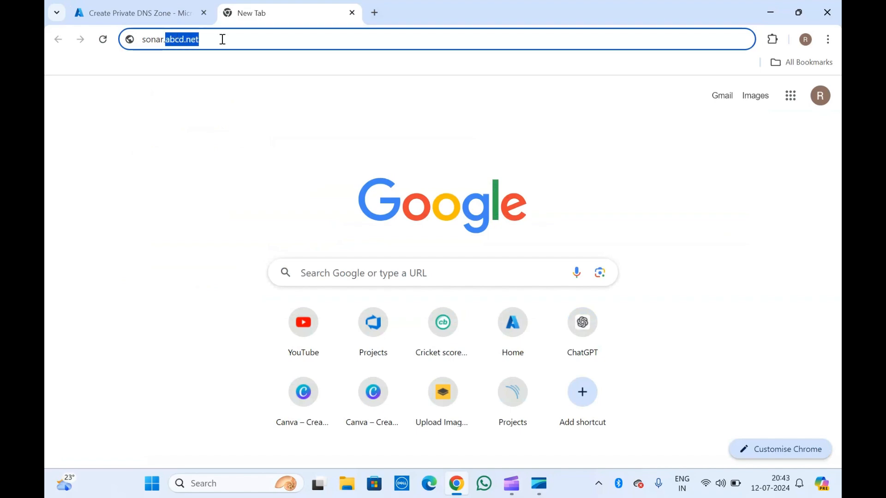
left_click(164, 5)
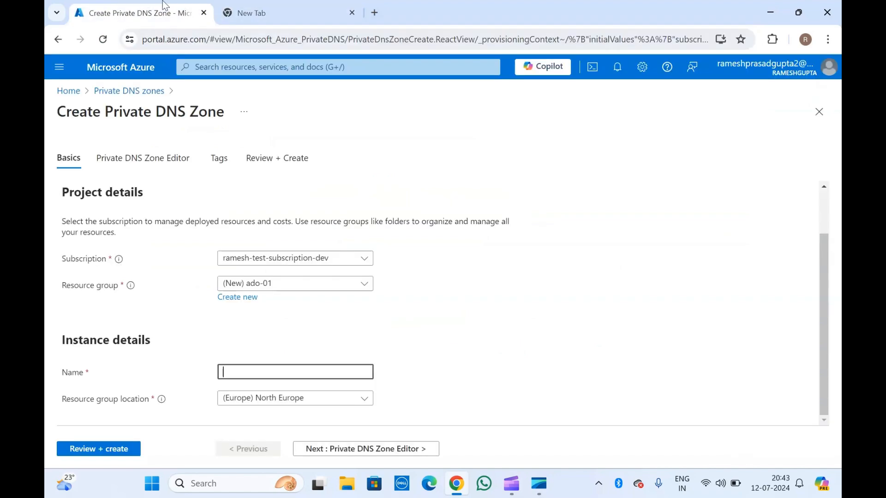
key("ctrl+v")
left_click(161, 355)
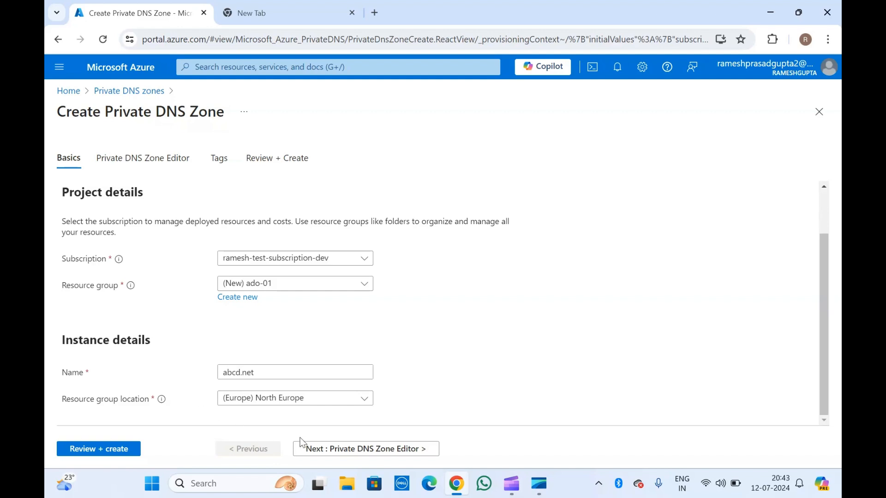
Continue to the Private DNS Zone Editor page and examine its zone file upload and record editor.
left_click(328, 448)
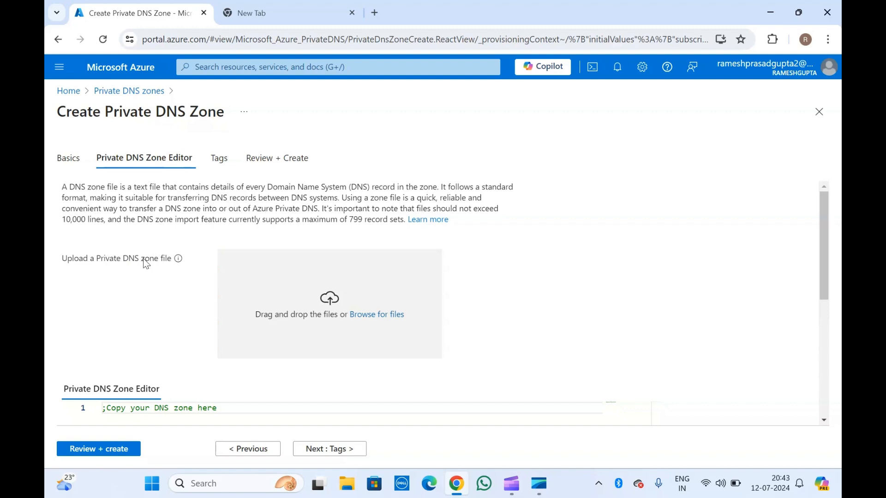
scroll(146, 264, "down", 5)
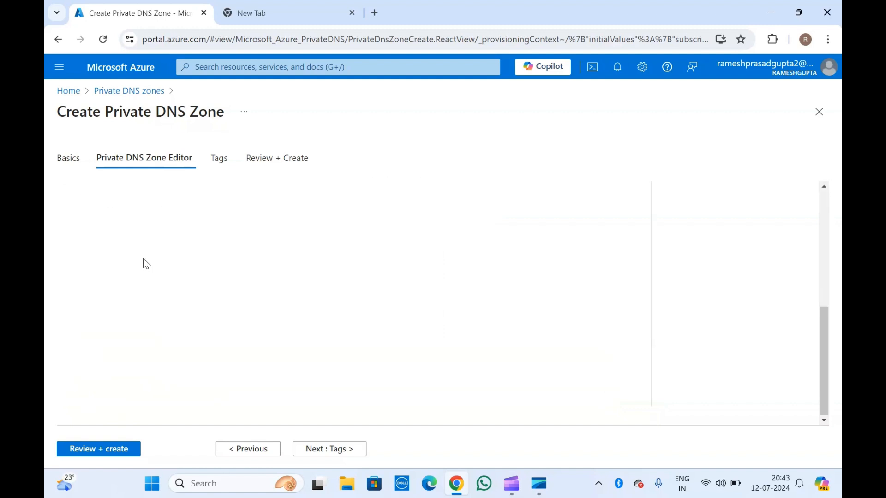
left_click_drag(826, 336, 835, 239)
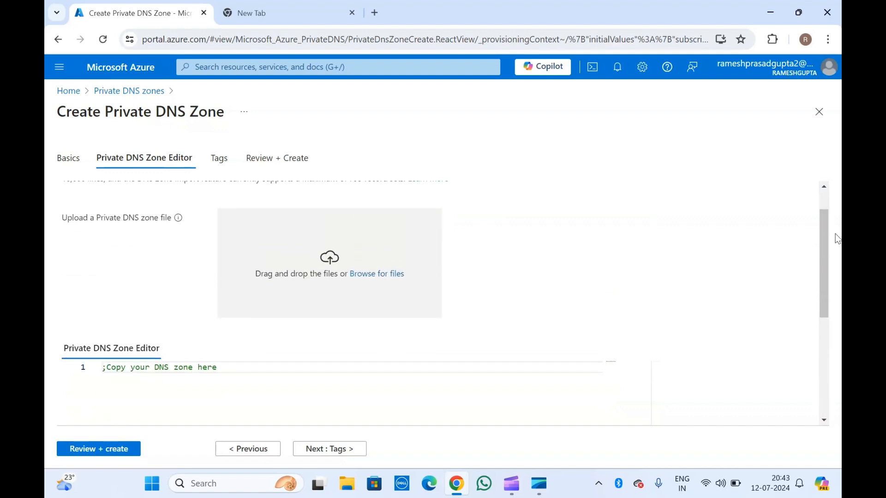
left_click(177, 379)
scroll(175, 303, "up", 1)
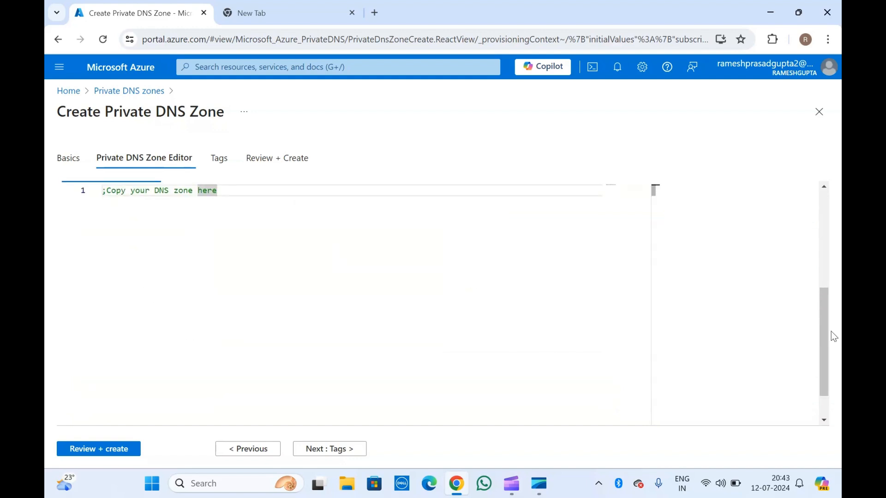
left_click_drag(823, 323, 825, 212)
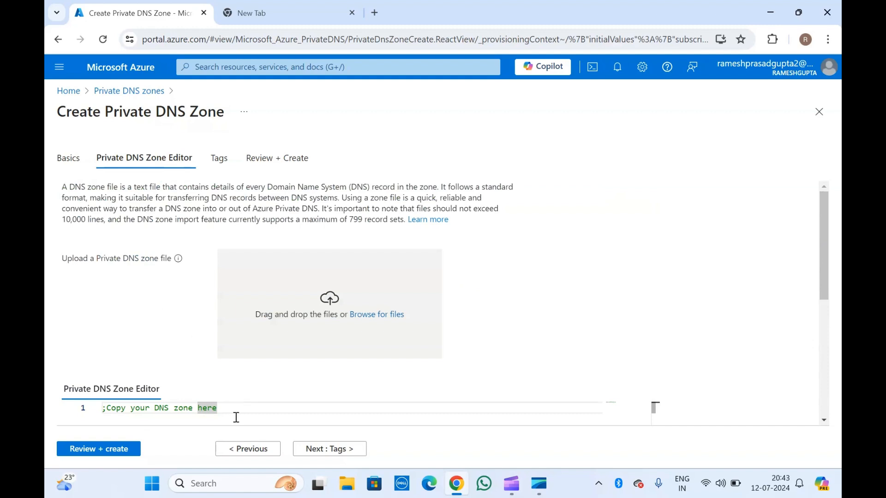
Leave the tags empty, proceed to the review and create the private DNS zone.
left_click(334, 453)
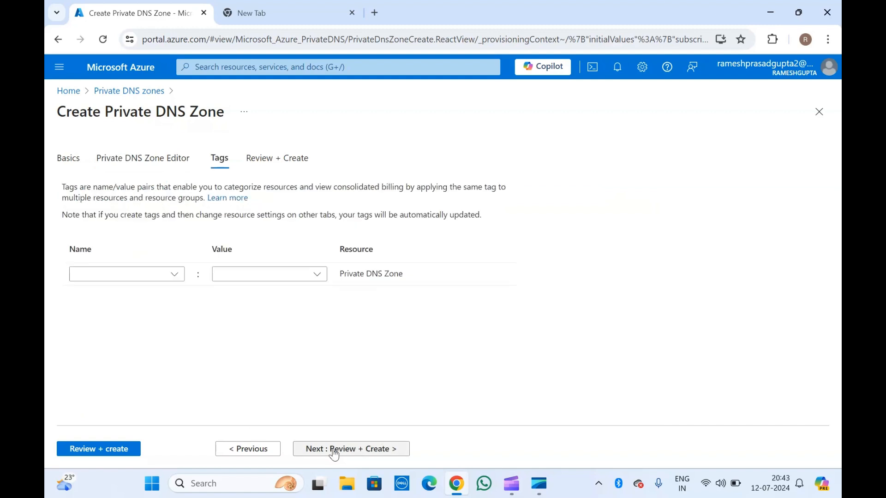
left_click(329, 454)
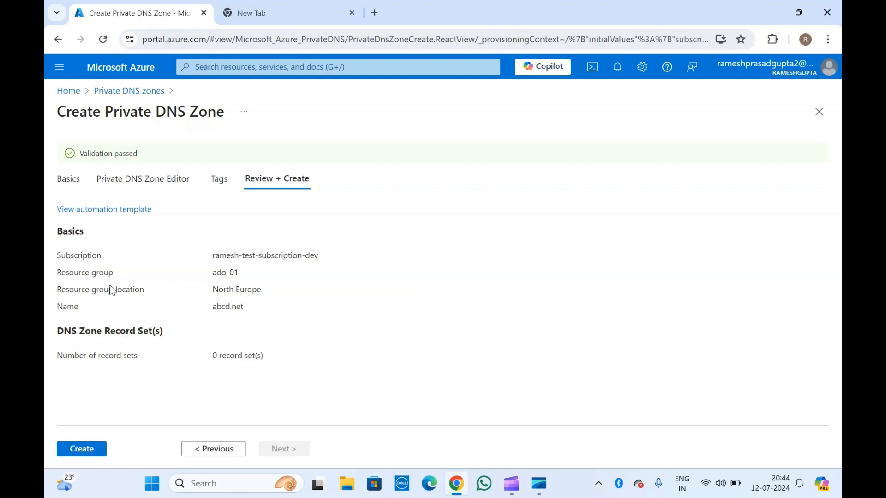
left_click(79, 448)
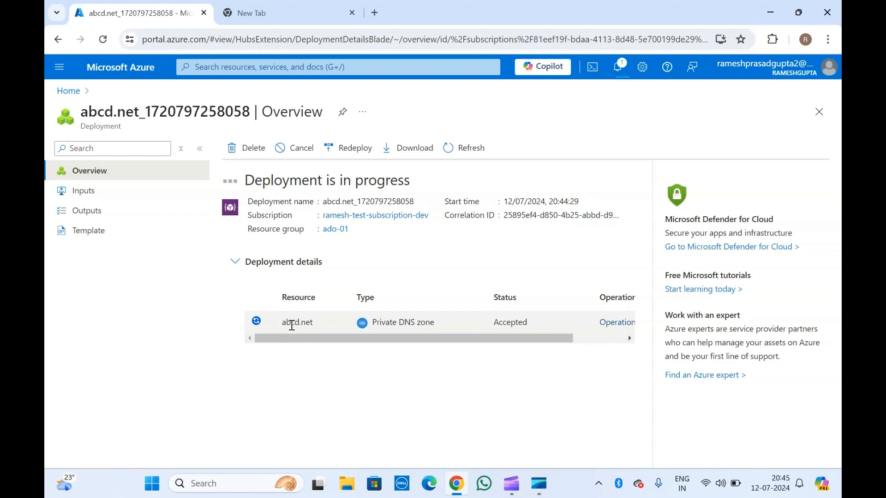
Reload the deployment page, close the spare browser tab and open the deployed abcd.net zone.
scroll(291, 325, "right", 3)
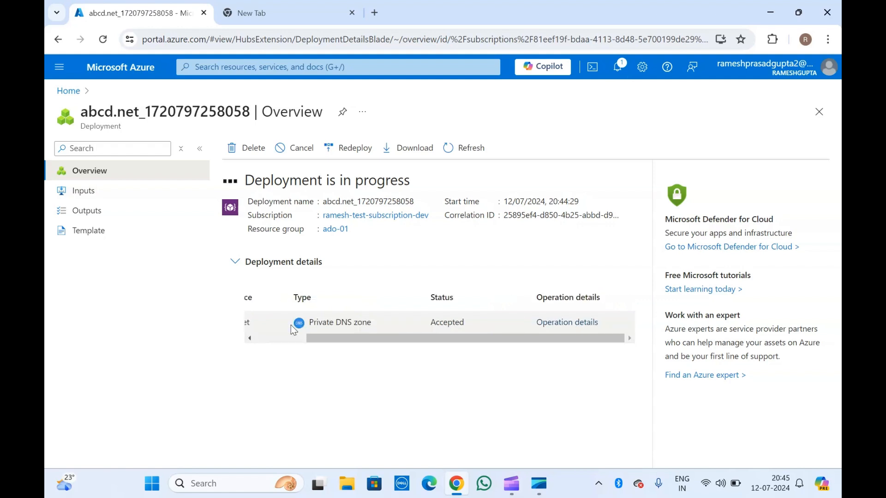
left_click(103, 40)
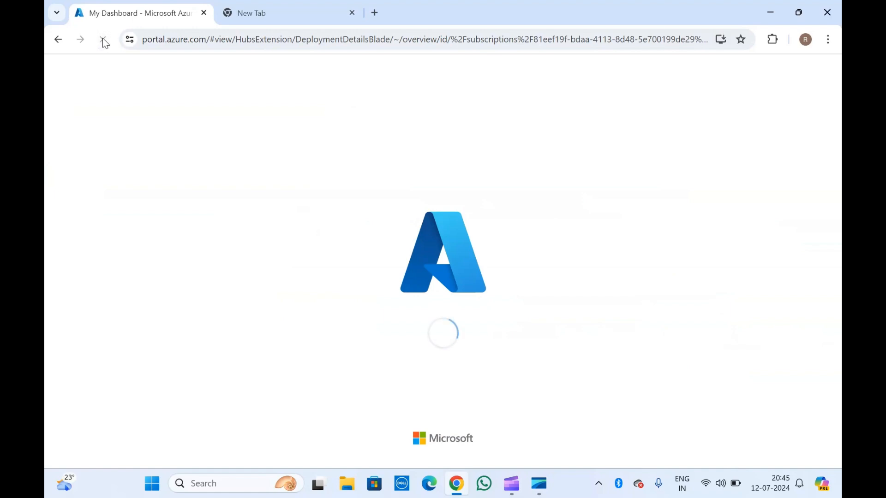
left_click(348, 14)
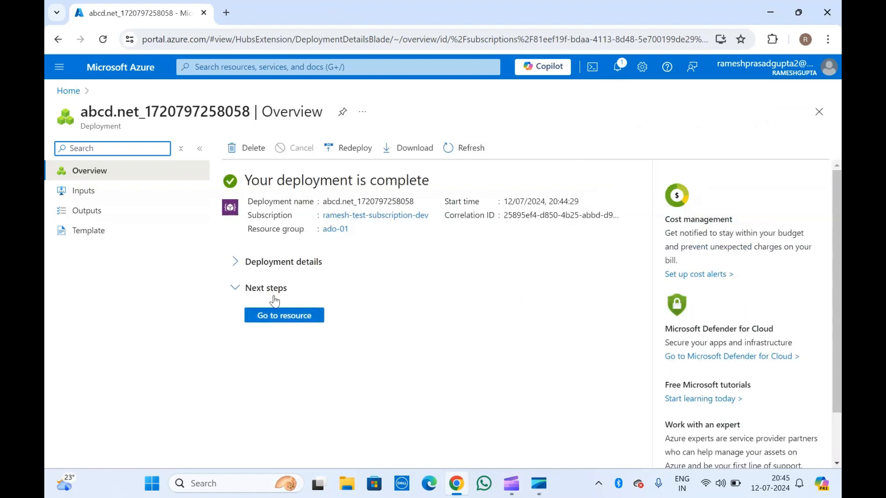
left_click(286, 318)
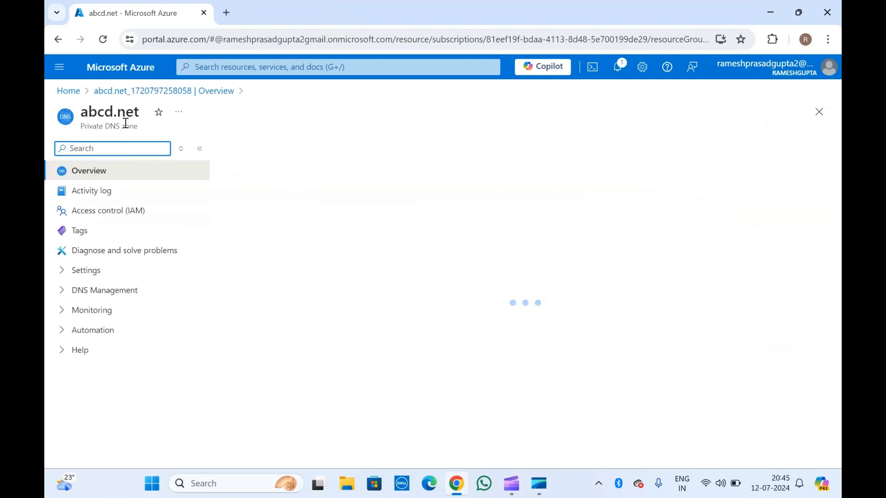
Open the abcd.net zone's properties and examine its provisioning state.
left_click_drag(82, 111, 143, 115)
left_click(141, 112)
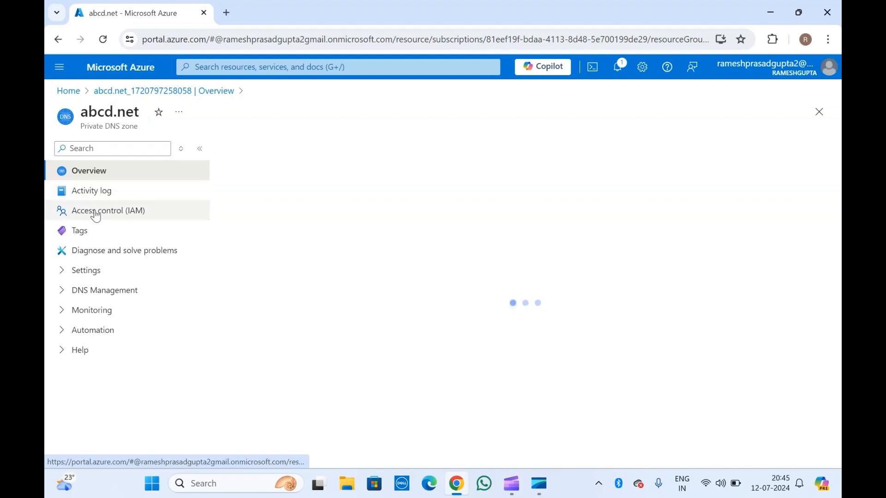
left_click(63, 271)
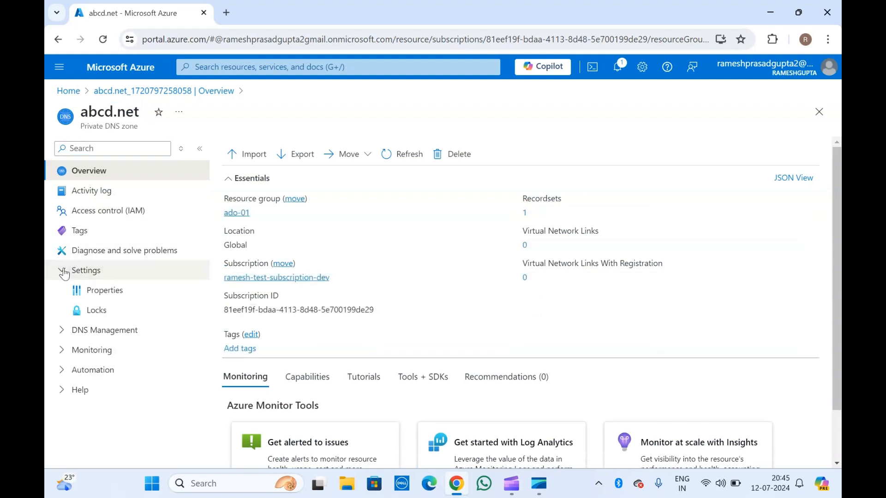
left_click(77, 289)
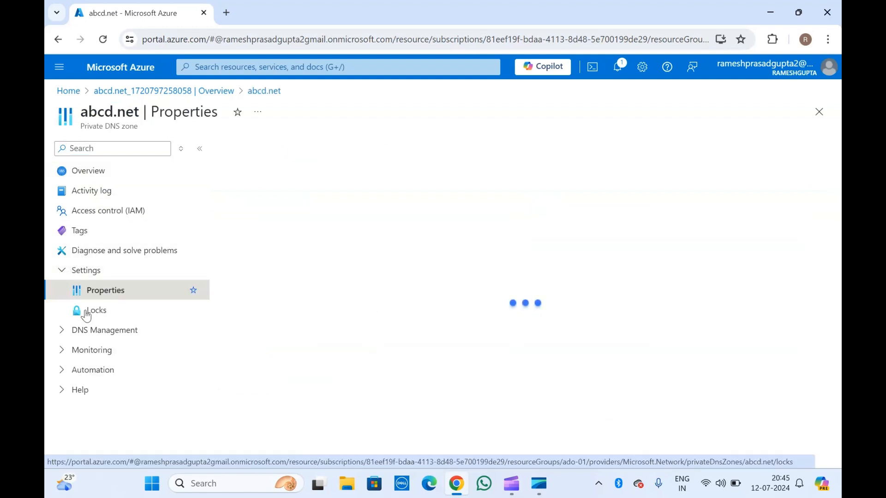
left_click(64, 332)
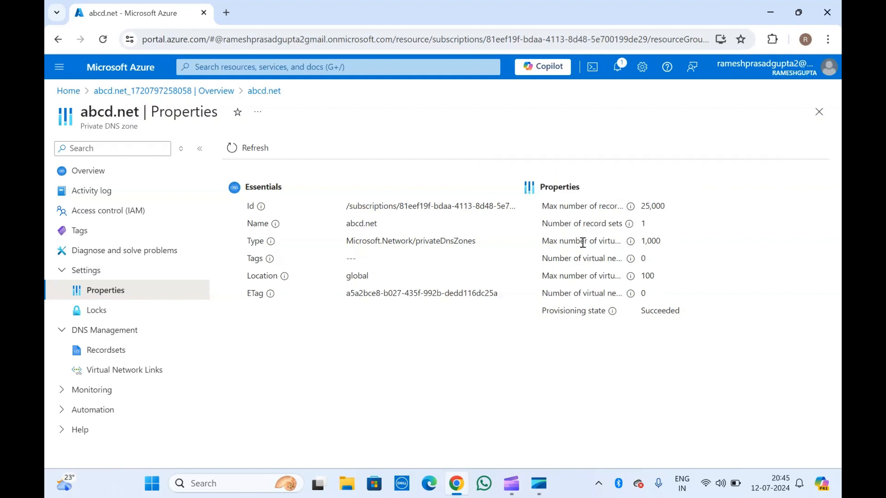
triple_click(570, 309)
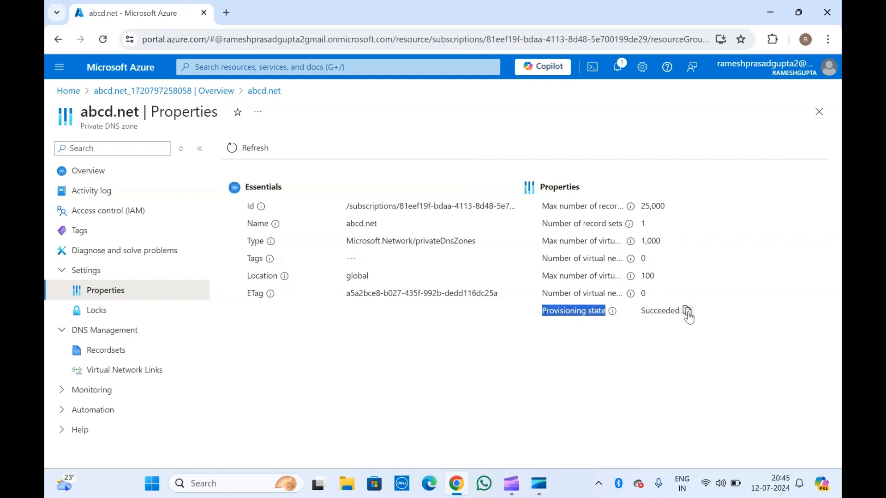
left_click(665, 312)
double_click(666, 312)
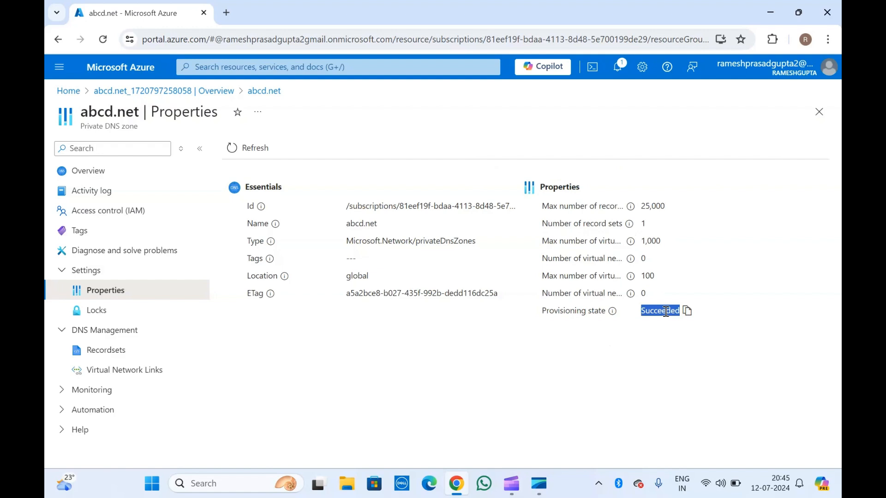
left_click(482, 331)
View the zone's locks, then open its recordsets and examine the existing SOA record.
left_click(110, 311)
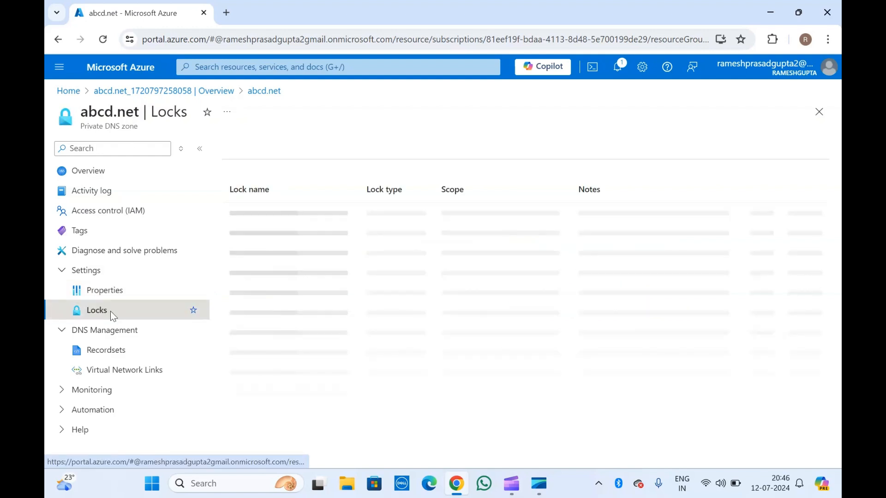
left_click(107, 351)
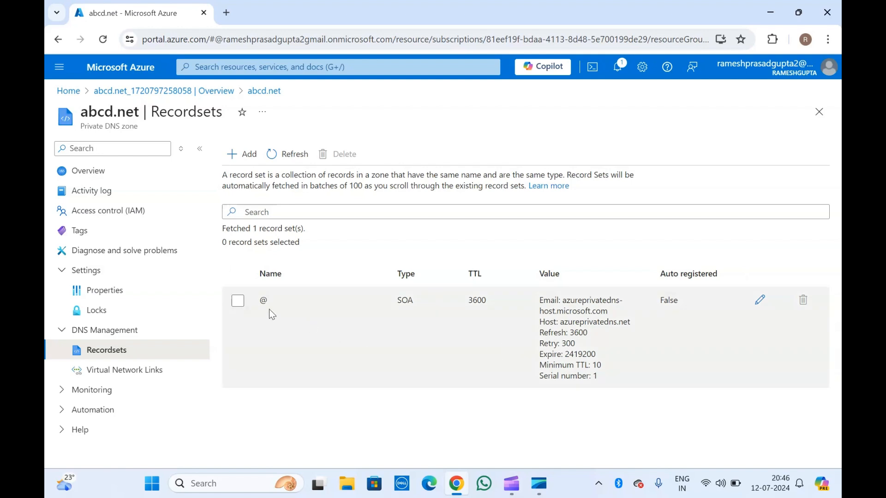
left_click(237, 302)
left_click(237, 301)
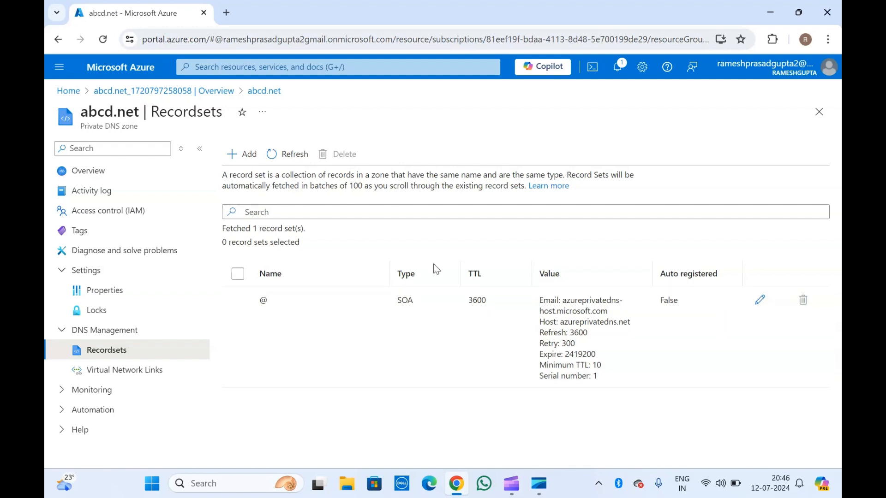
Start a new record set named sonarqube, keeping the type as A – Address record.
left_click(237, 157)
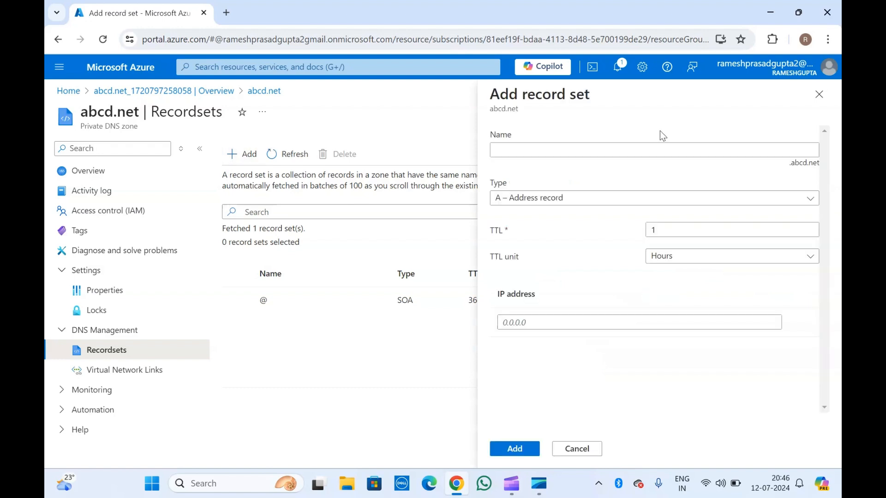
left_click(560, 198)
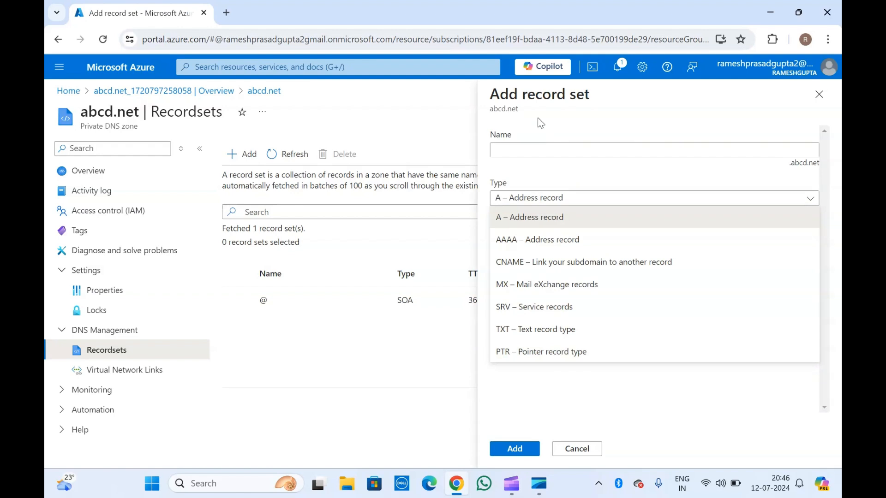
left_click(515, 171)
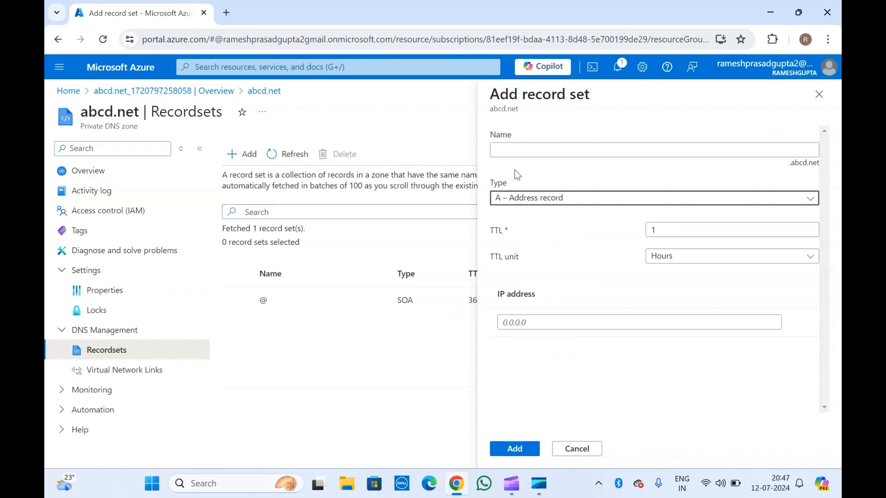
left_click(519, 149)
type("sonarqube")
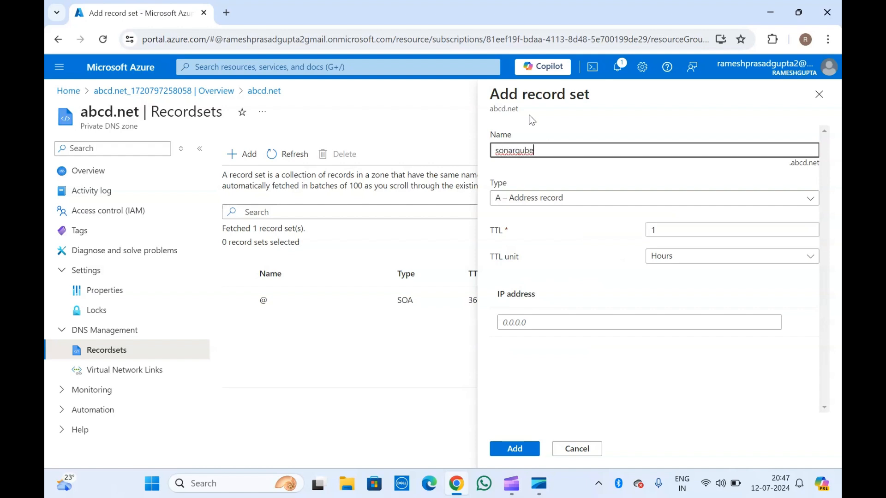
left_click(539, 174)
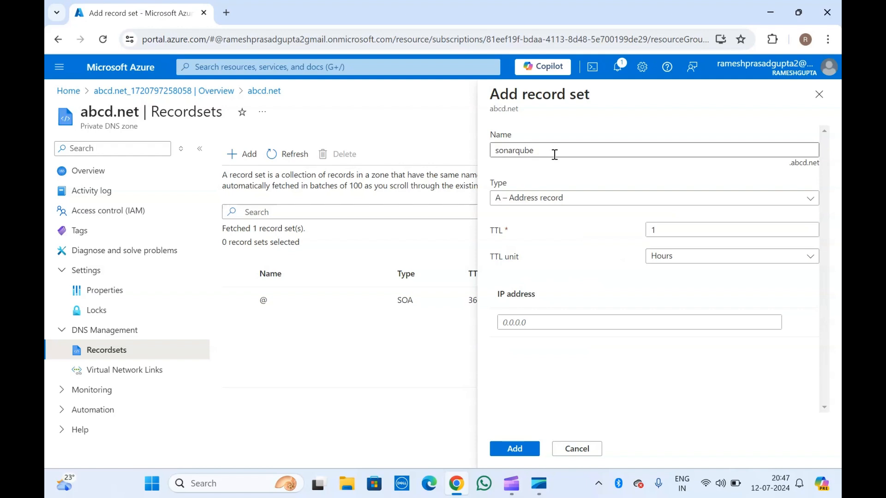
left_click(513, 130)
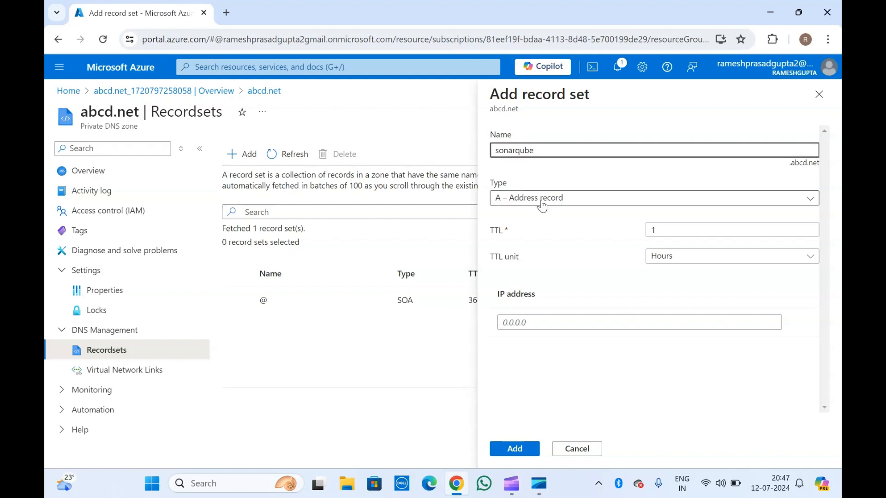
left_click(551, 204)
left_click(529, 174)
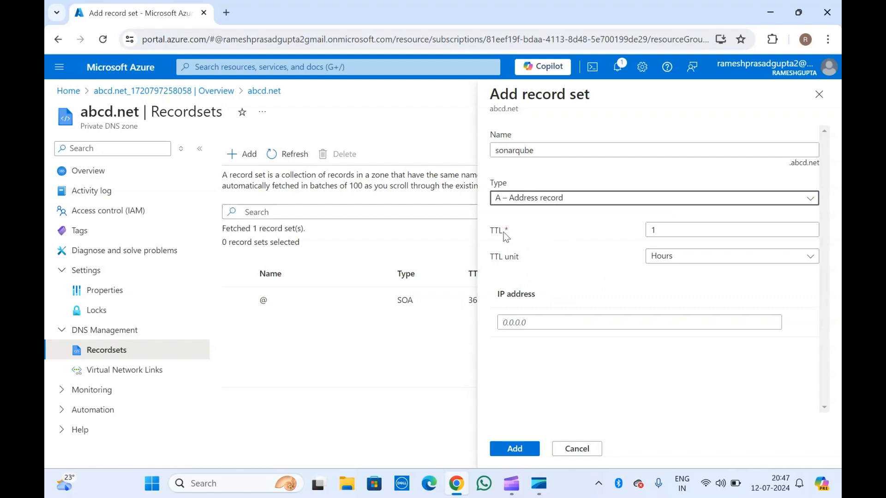
Set the sonarqube record's TTL to 10 and its TTL unit to Minutes.
key("Tab")
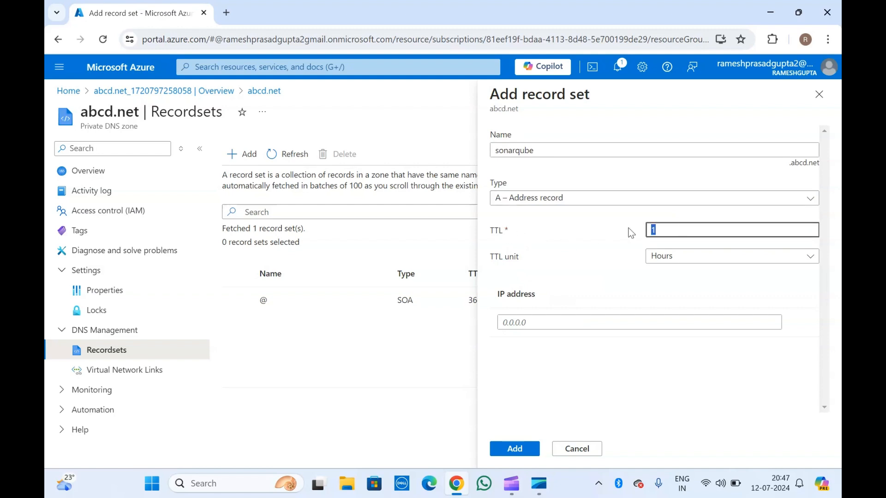
key("BackSpace")
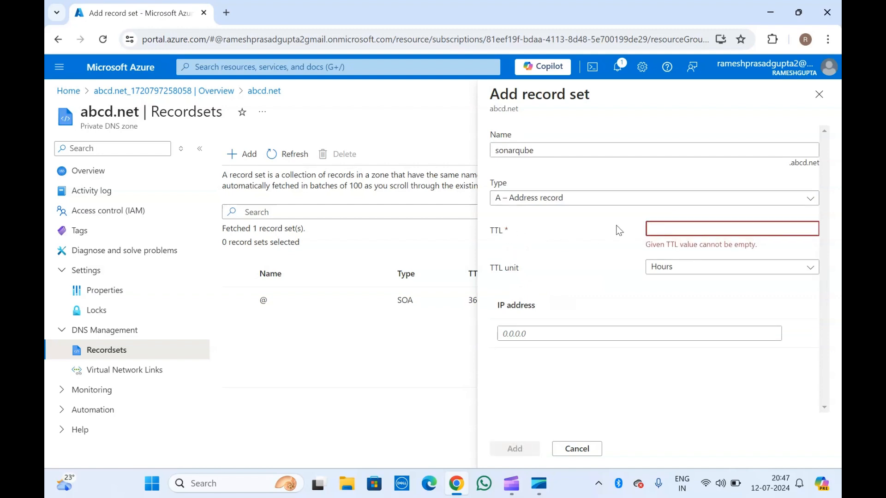
type("10")
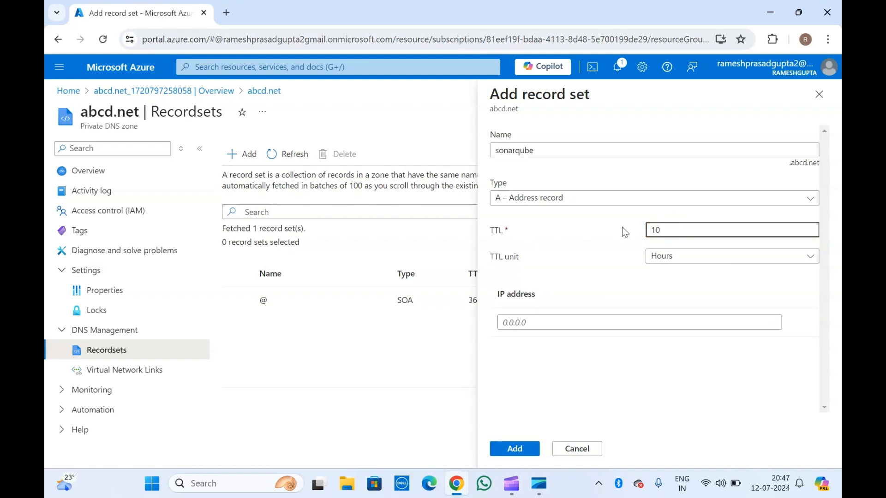
left_click(686, 257)
left_click(670, 297)
left_click(502, 236)
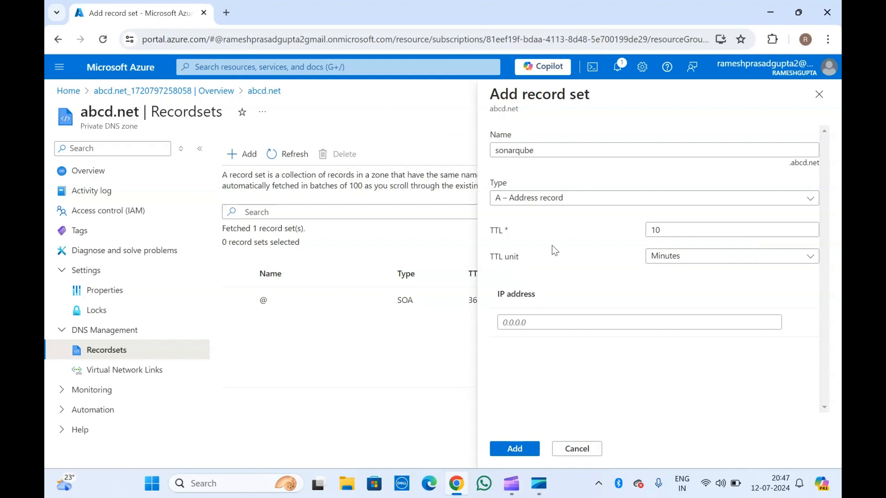
Change the sonarqube record's TTL value to 5.
left_click(693, 233)
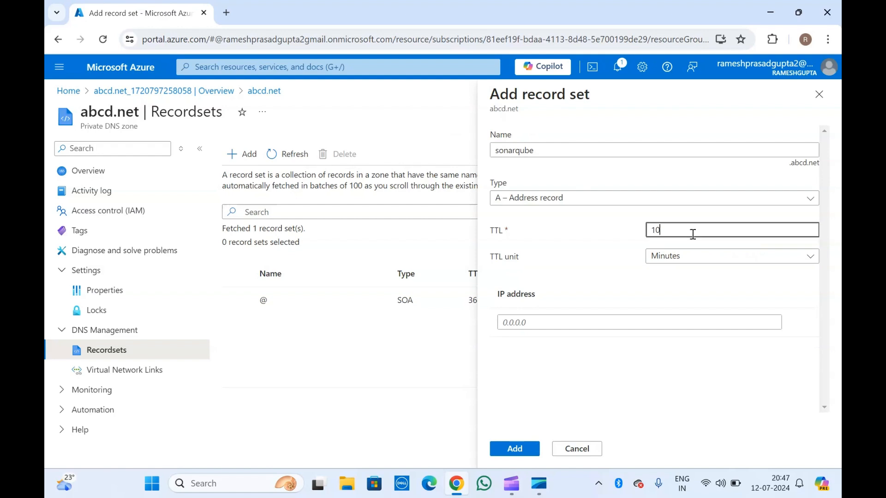
double_click(692, 233)
type("5")
left_click(505, 170)
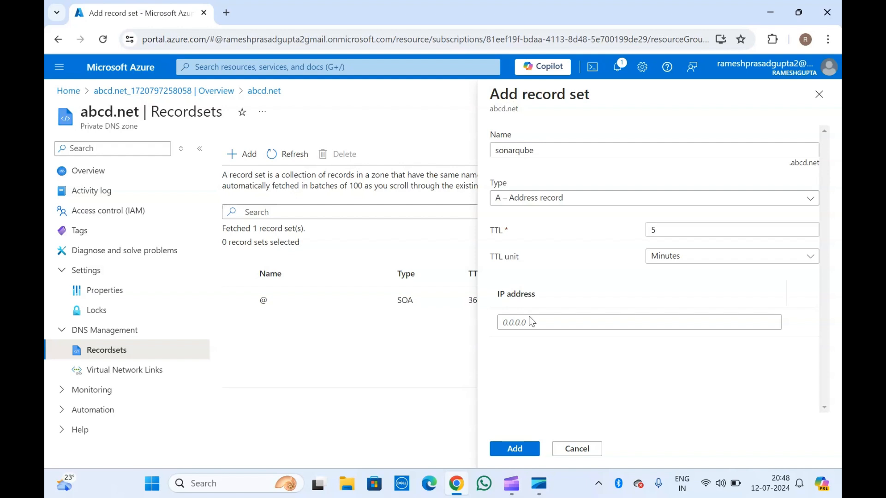
Enter the IP address 10.102.30.23 for the sonarqube record and add the record set.
left_click(533, 329)
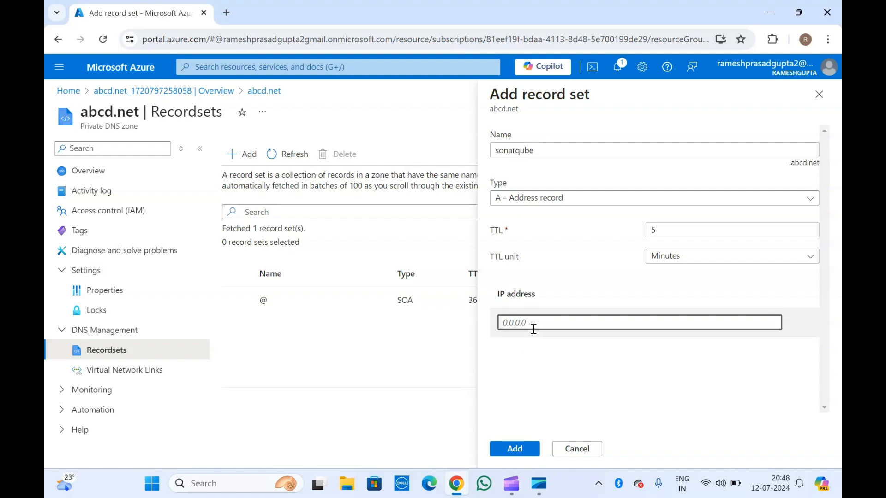
type("10.102")
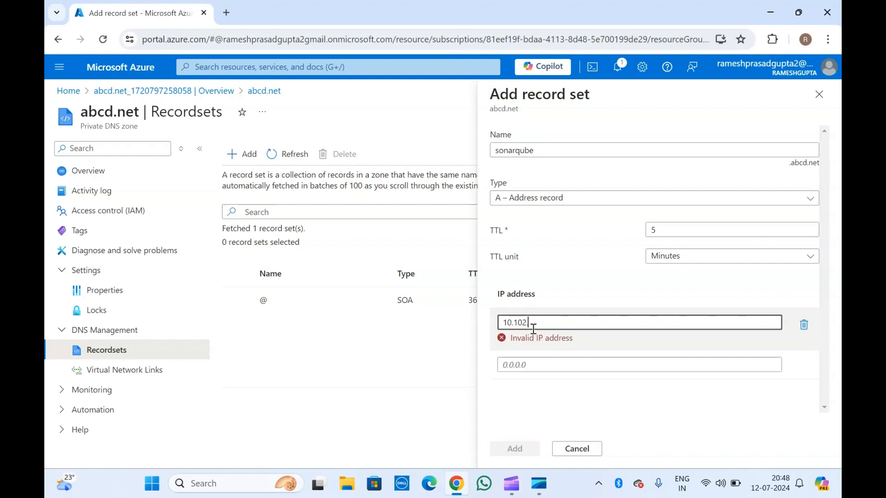
type(".30.23")
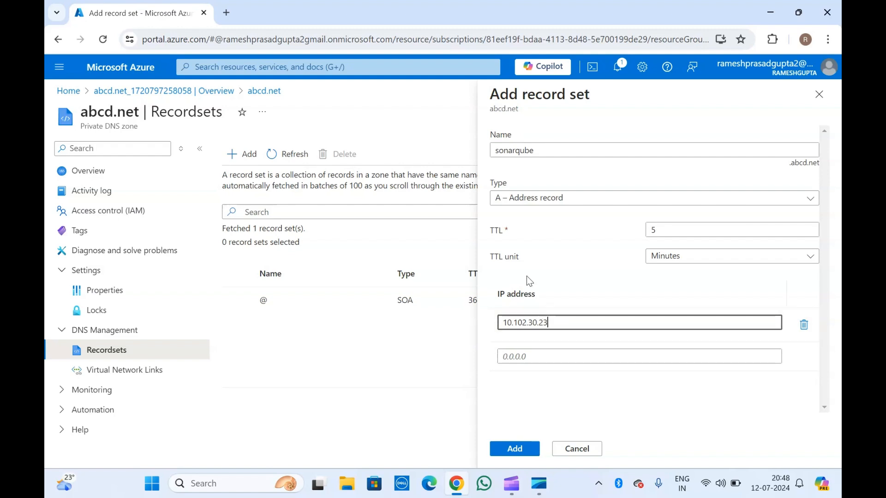
double_click(558, 322)
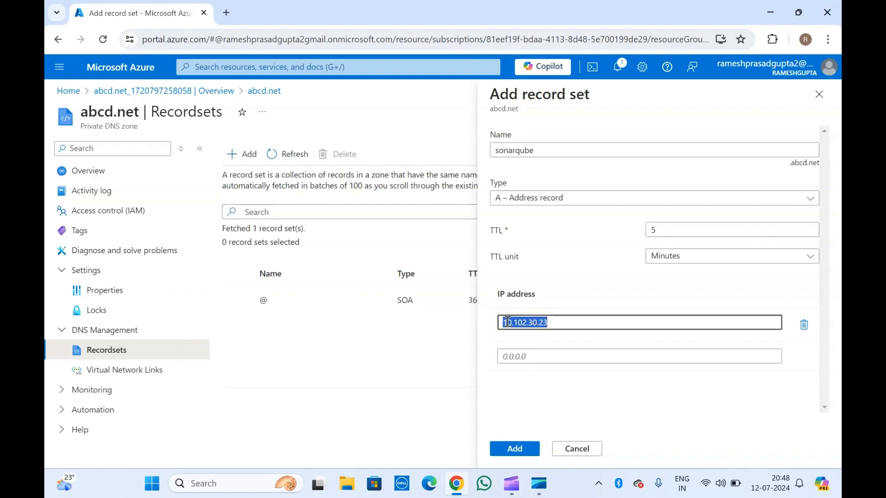
left_click(532, 403)
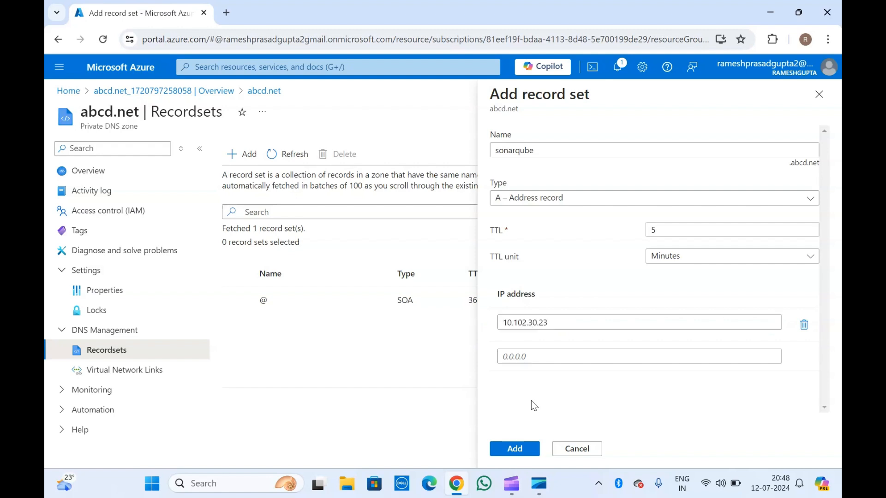
left_click(514, 450)
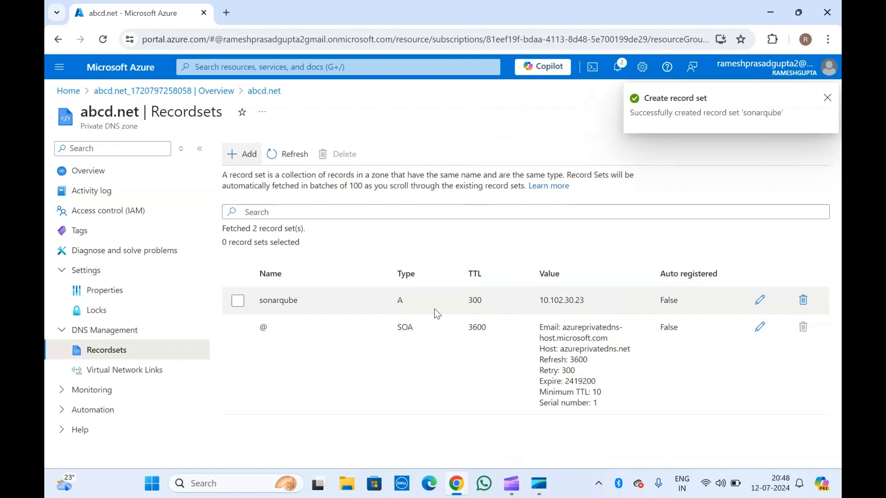
Select the sonarqube record set to inspect its IP value, then close its details without changes.
left_click(266, 302)
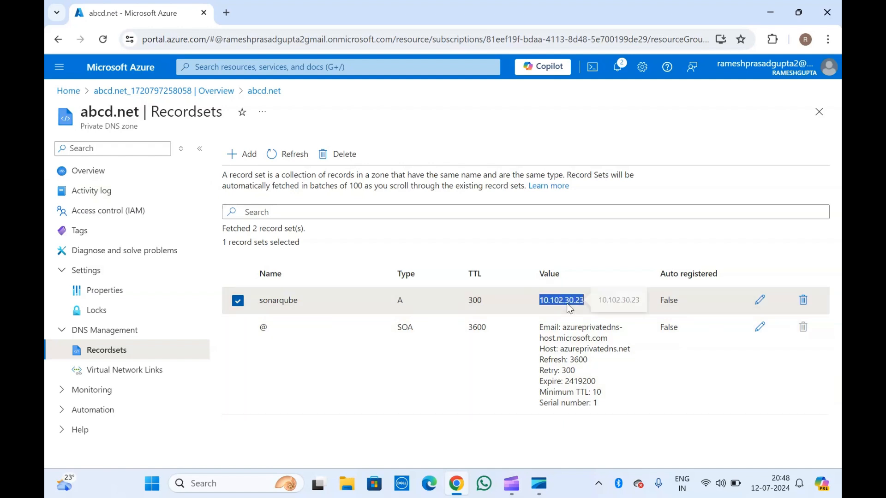
left_click(566, 303)
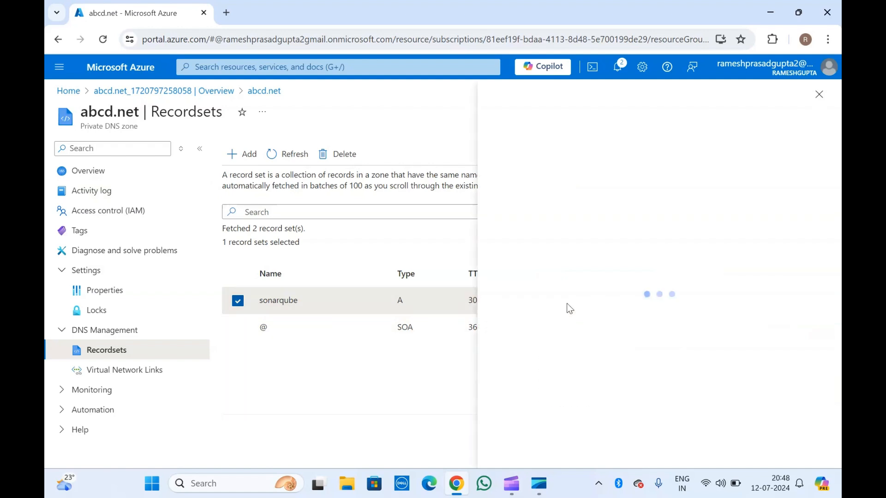
left_click(818, 95)
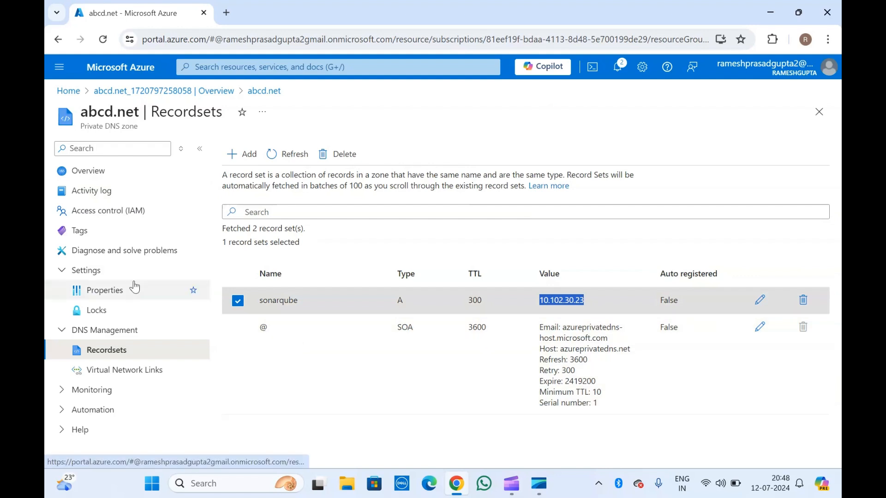
Start adding a virtual network link to the abcd.net zone and enter tagd as the link name.
left_click(111, 371)
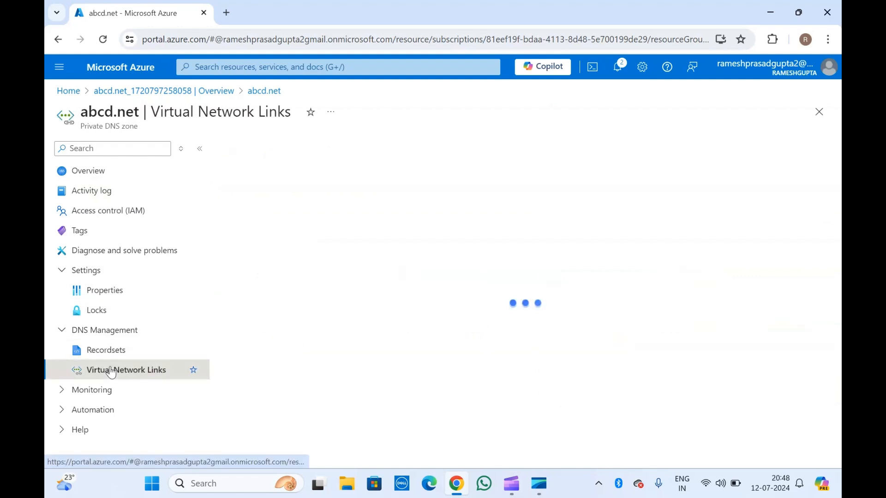
mouse_move(113, 113)
left_mouse_down()
mouse_move(80, 113)
mouse_move(119, 127)
left_mouse_up()
left_click(119, 127)
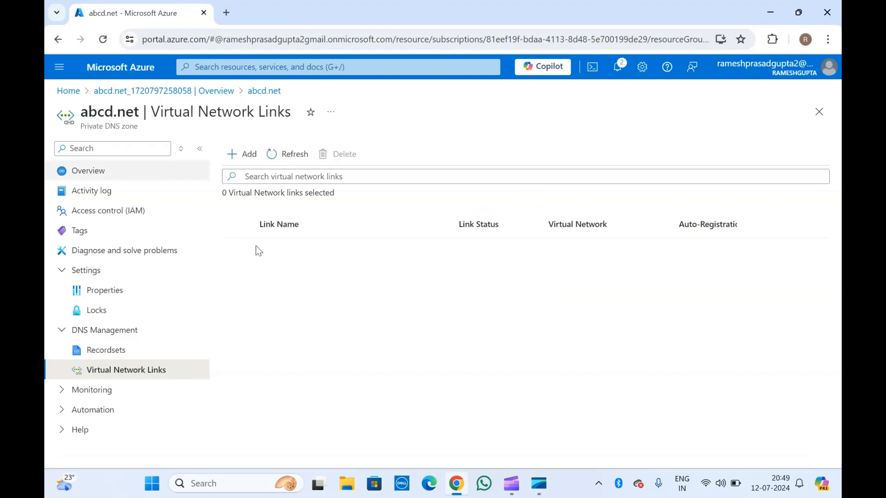
left_click(252, 157)
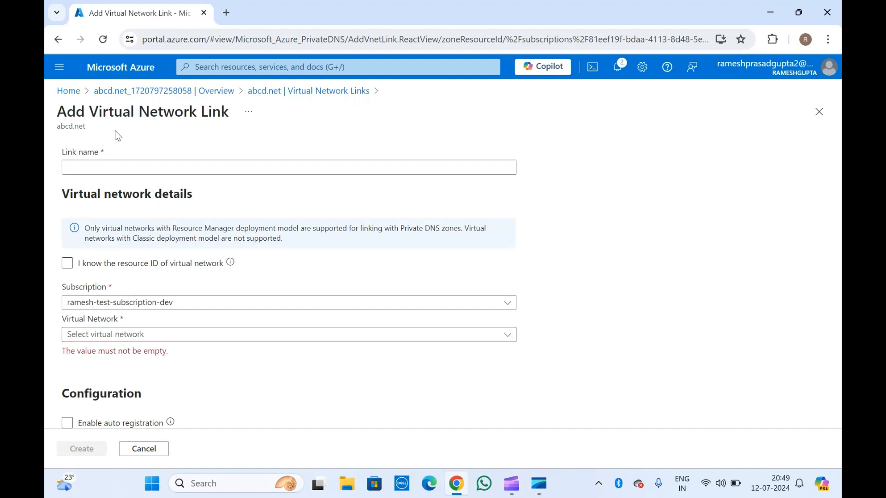
left_click(114, 167)
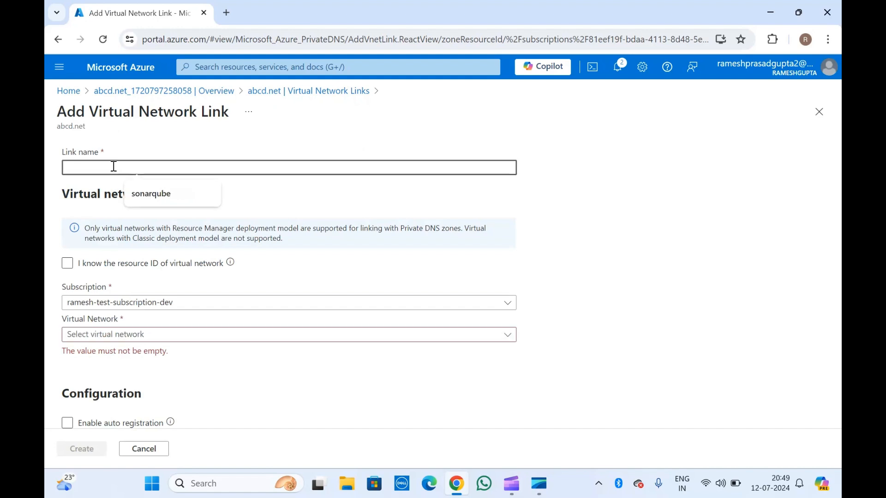
type("tagd")
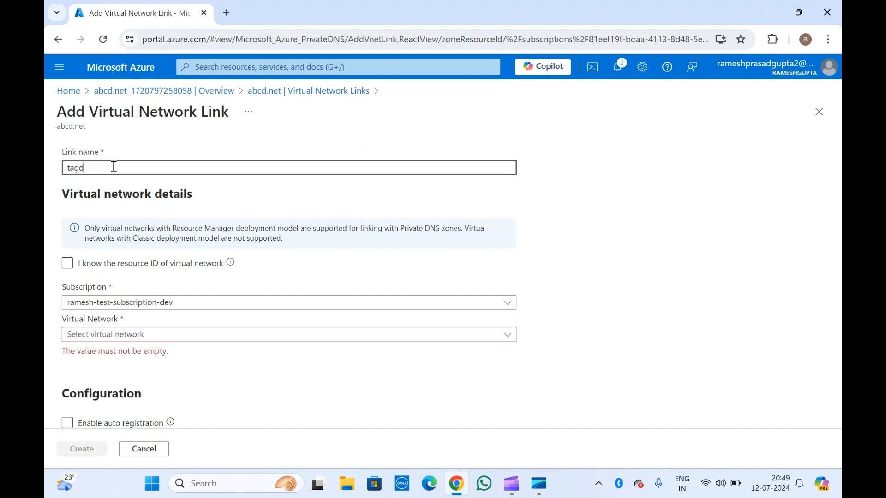
key("BackSpace")
Try to choose a virtual network for the tagd link, then leave the form without creating the link.
left_click(143, 331)
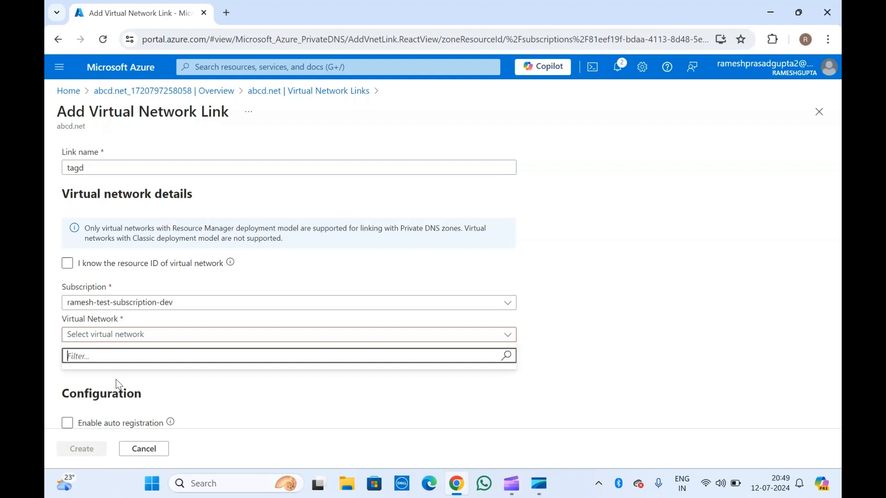
left_click(99, 275)
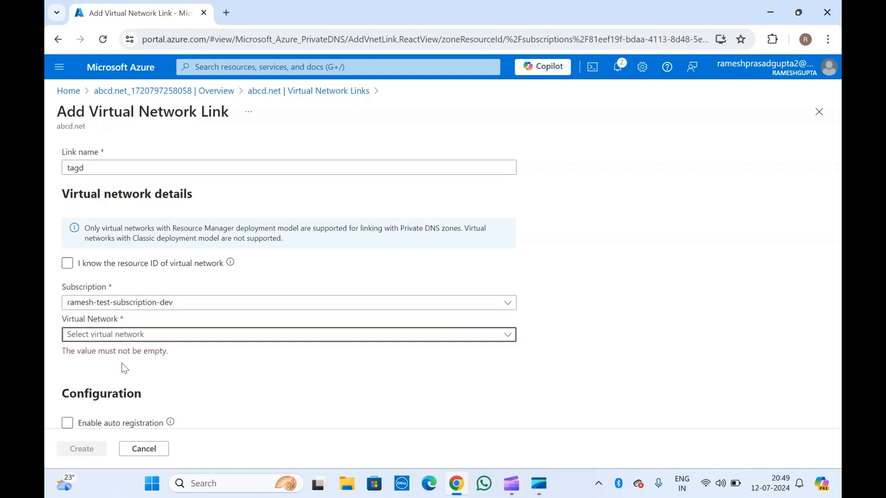
left_click(159, 339)
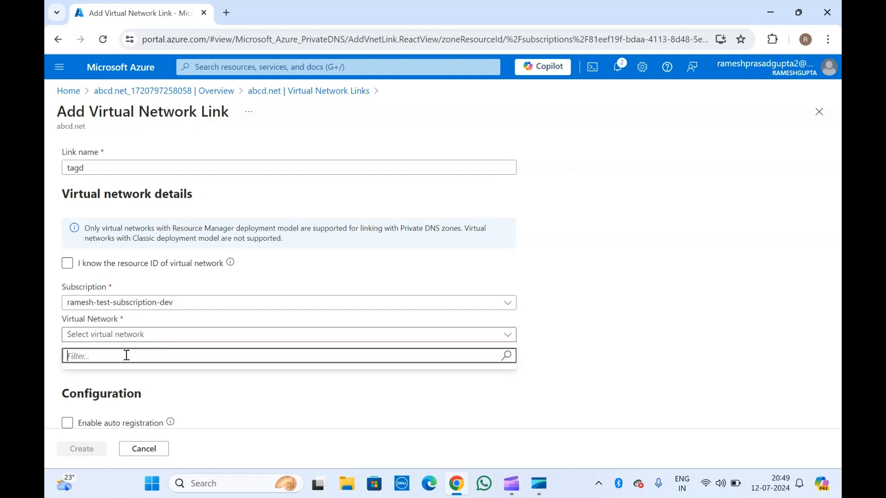
left_click(113, 379)
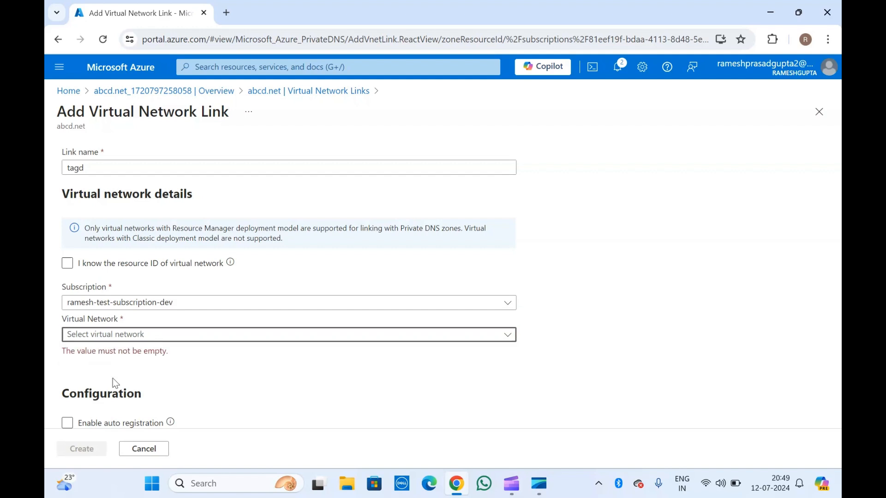
left_click(132, 341)
left_click(186, 389)
left_click(325, 92)
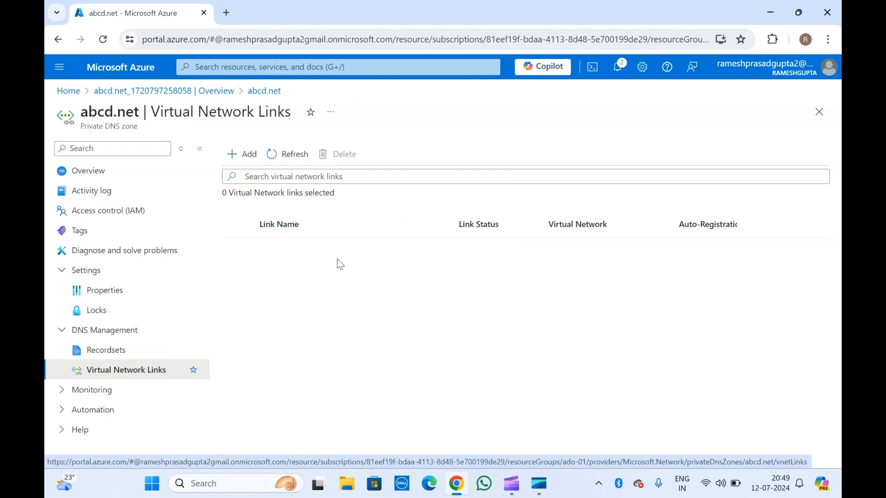
double_click(102, 119)
triple_click(102, 119)
left_click(114, 125)
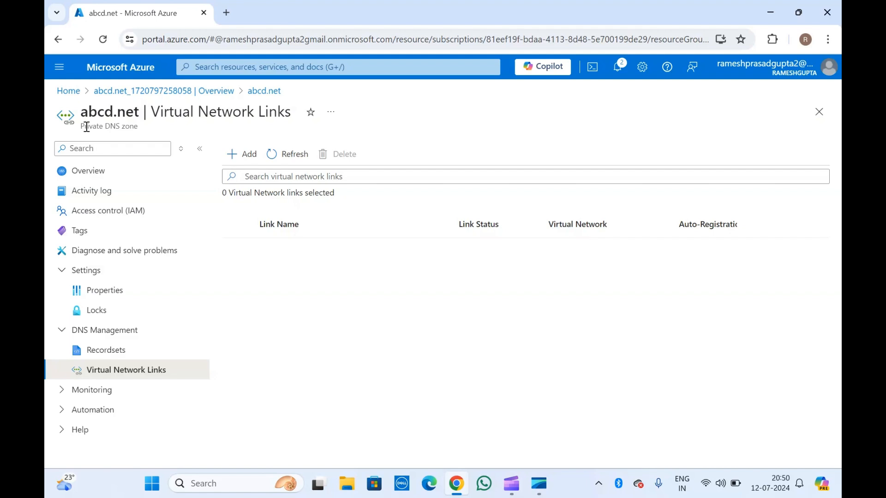
Look through the abcd.net zone's properties, monitoring alerts and export template.
left_click(116, 291)
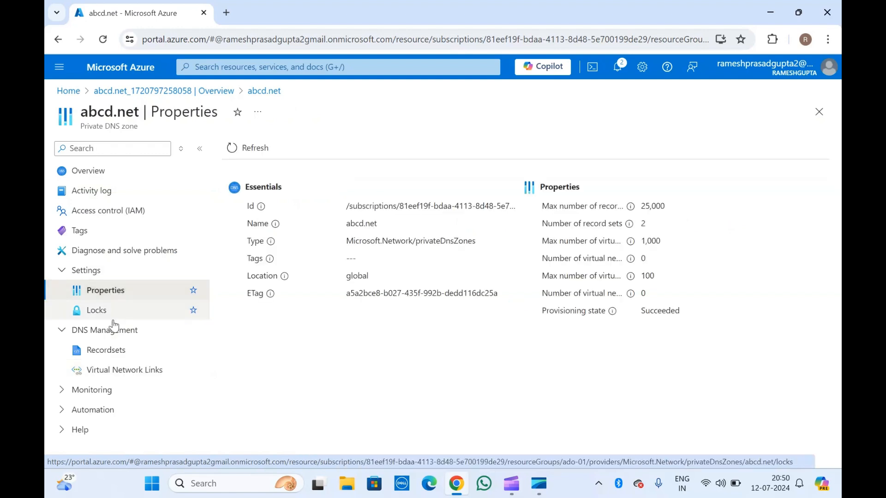
left_click(70, 390)
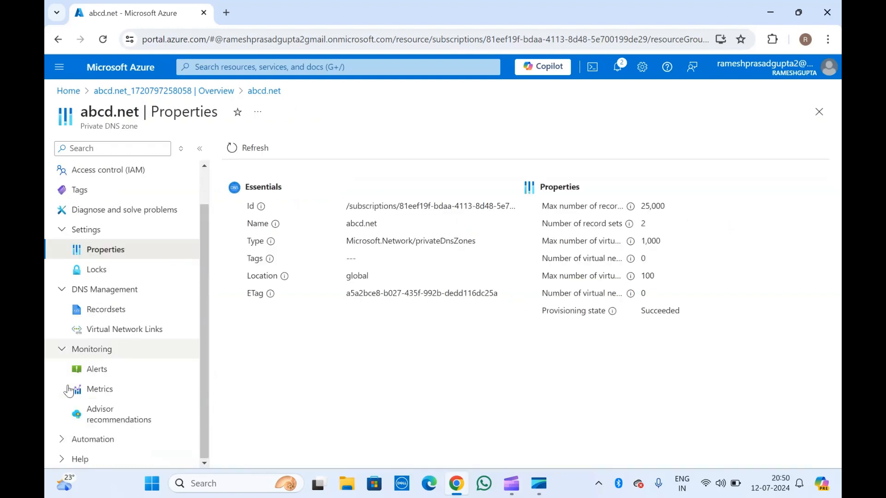
left_click(103, 371)
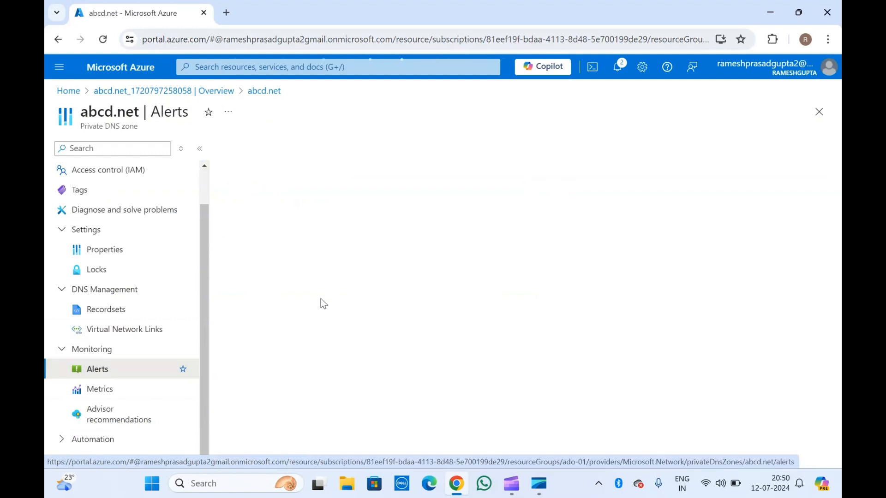
left_click(62, 441)
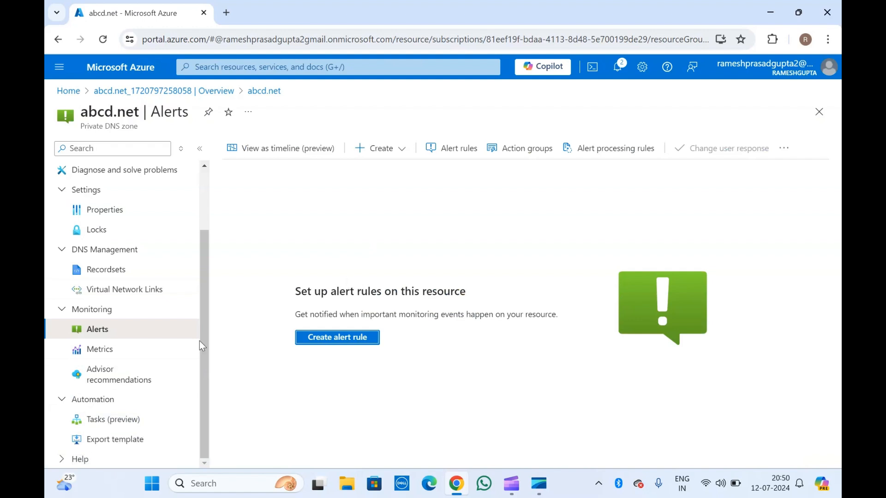
left_click(116, 439)
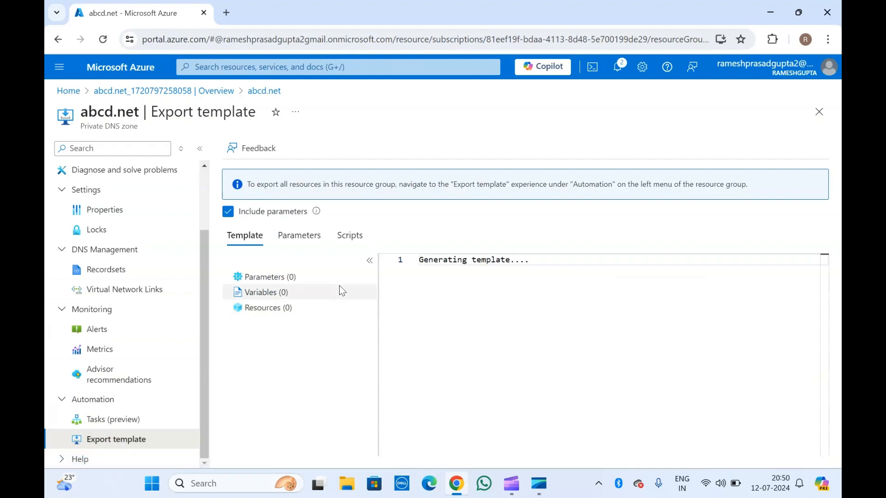
scroll(155, 270, "up", 2)
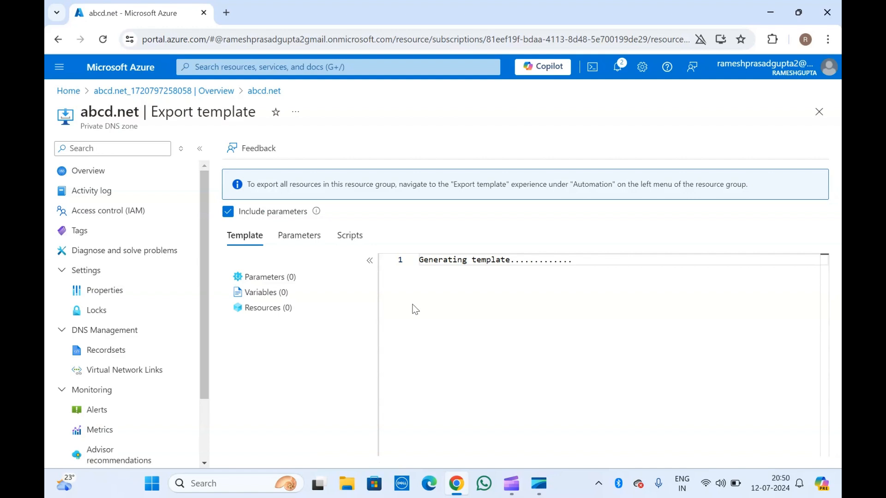
left_click(458, 304)
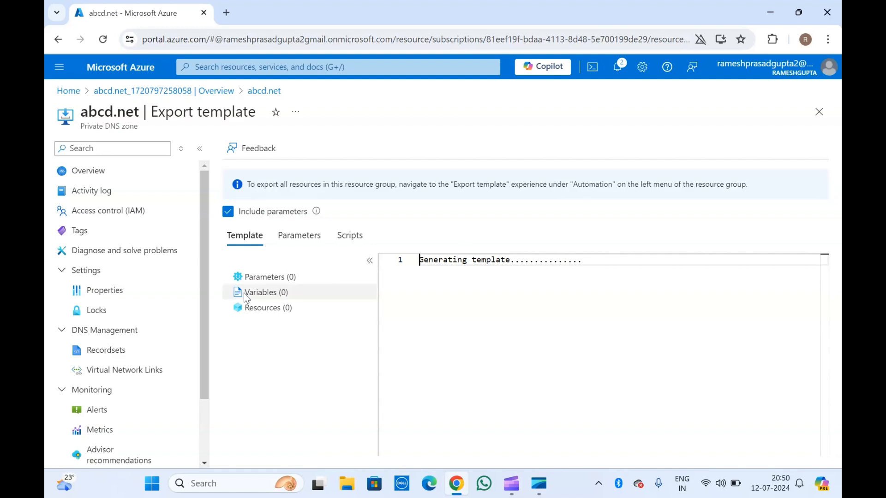
Export the abcd.net private DNS zone from its overview and open the downloaded text file.
left_click(112, 179)
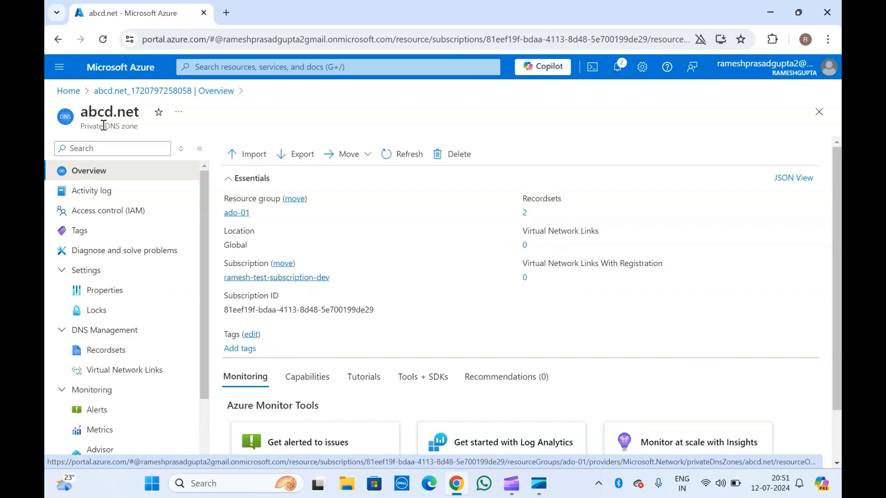
left_click(301, 156)
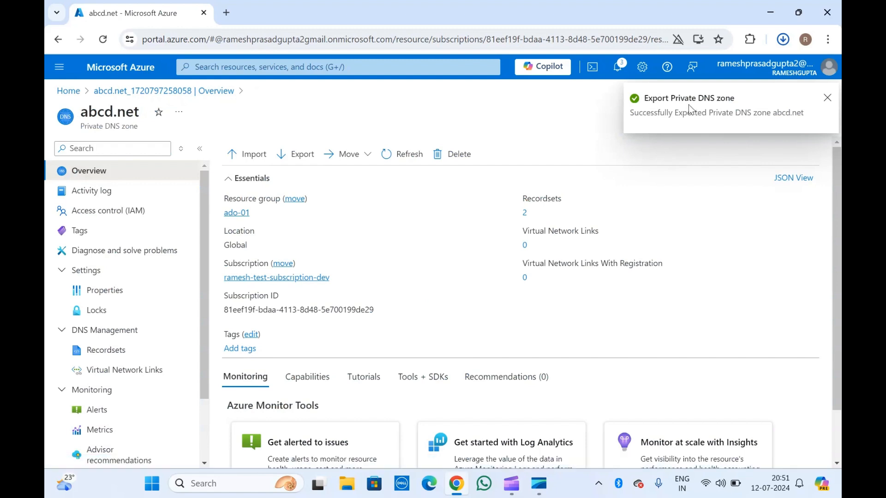
left_click(783, 40)
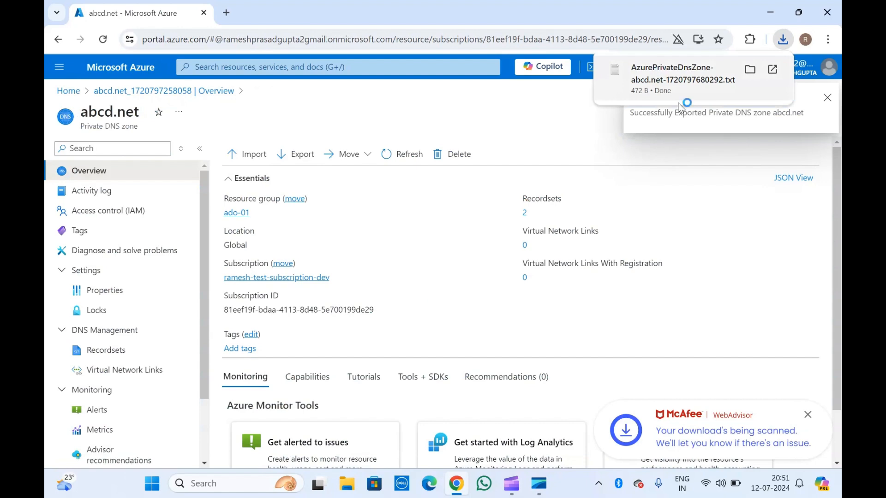
Examine the SOA and A records in the exported zone file, then close the file.
left_click(339, 281)
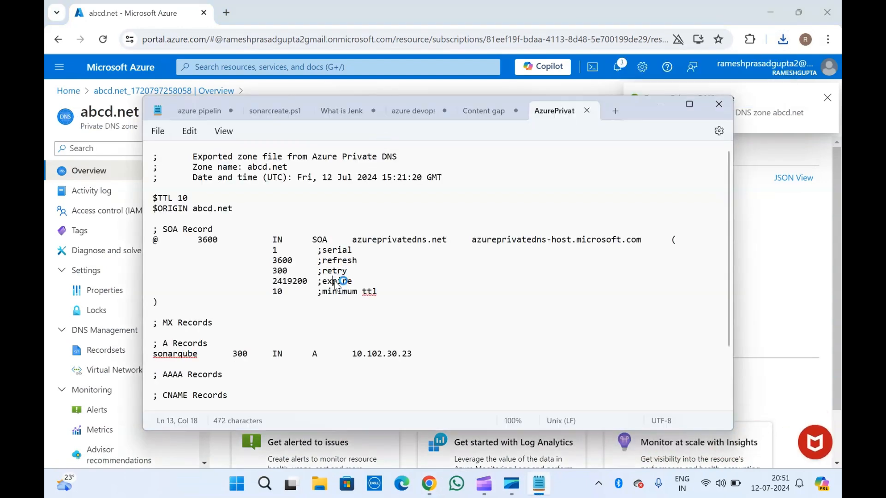
scroll(337, 281, "down", 2)
scroll(337, 285, "up", 2)
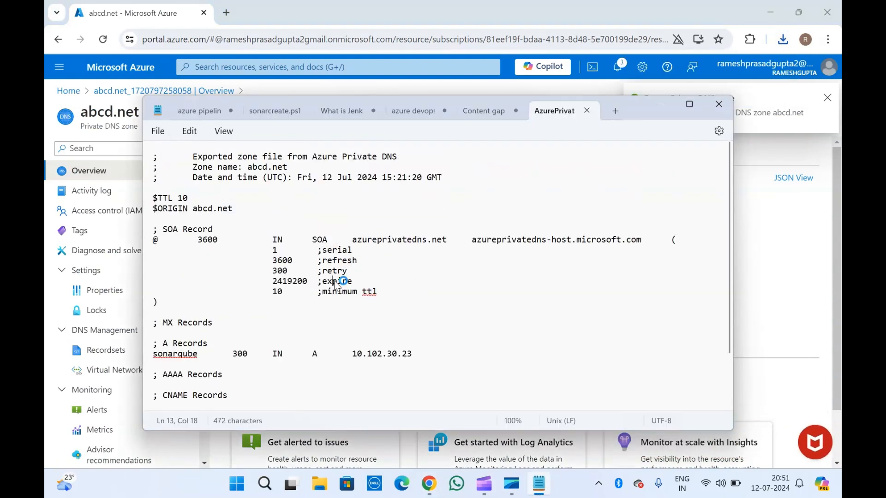
left_click(587, 218)
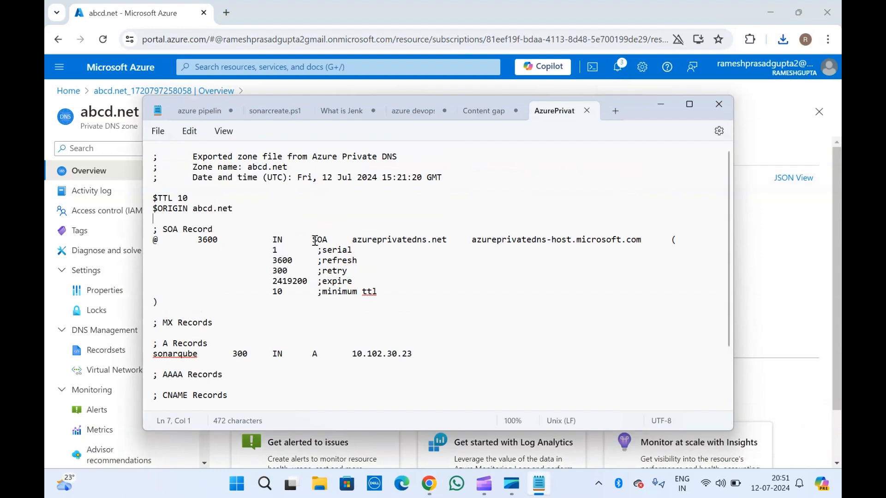
key("alt+F4")
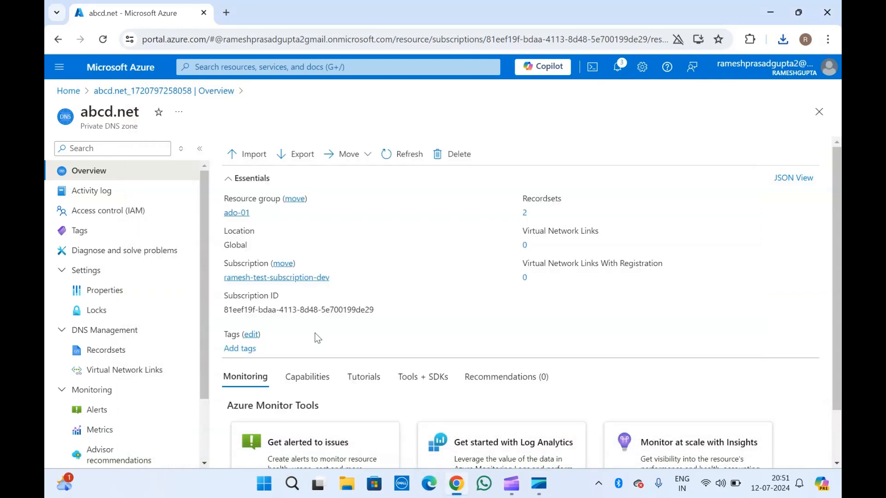
Check the abcd.net zone's record sets and return to the zone overview.
scroll(314, 333, "down", 1)
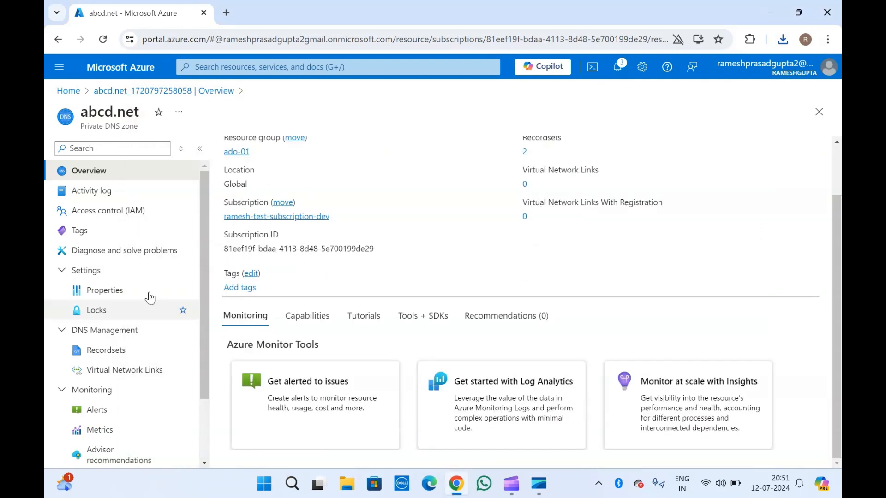
left_click(104, 351)
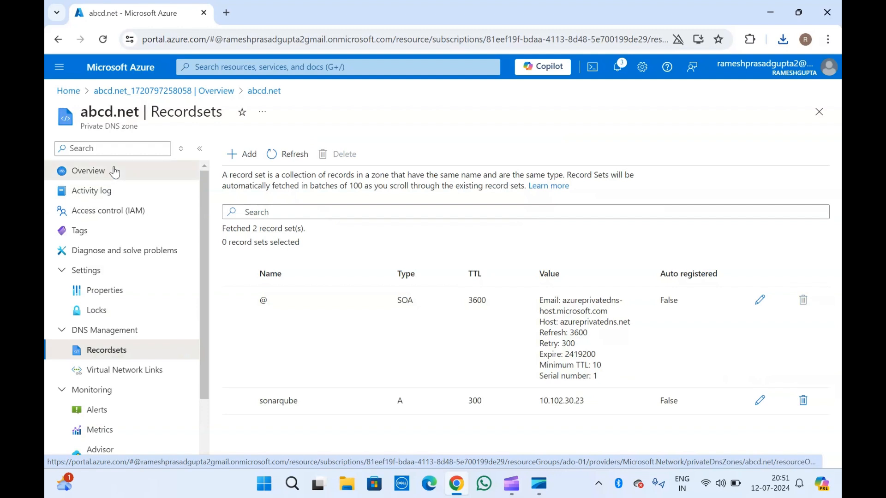
left_click(114, 172)
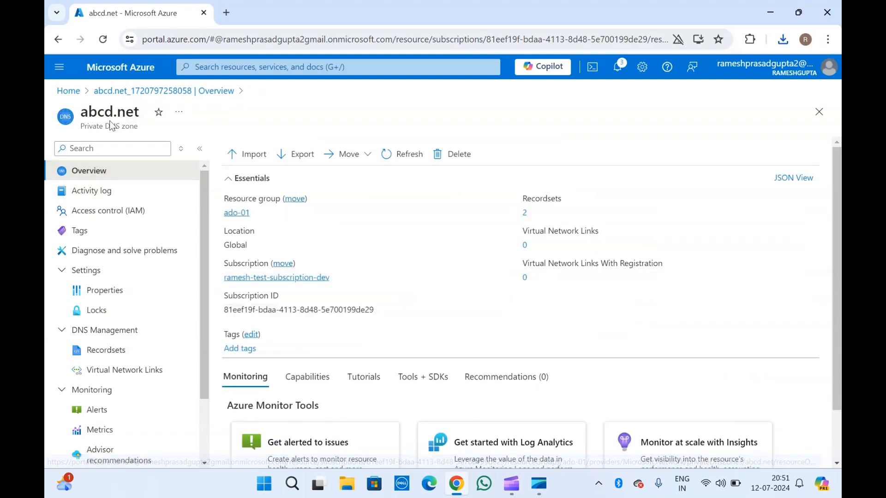